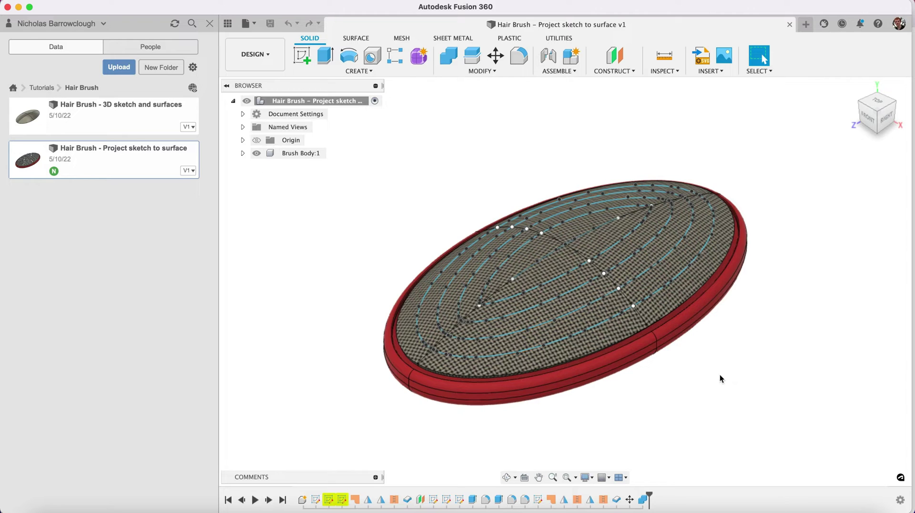
Close the data panel and examine the projected oval curves and their points on the brush's domed face.
click(507, 477)
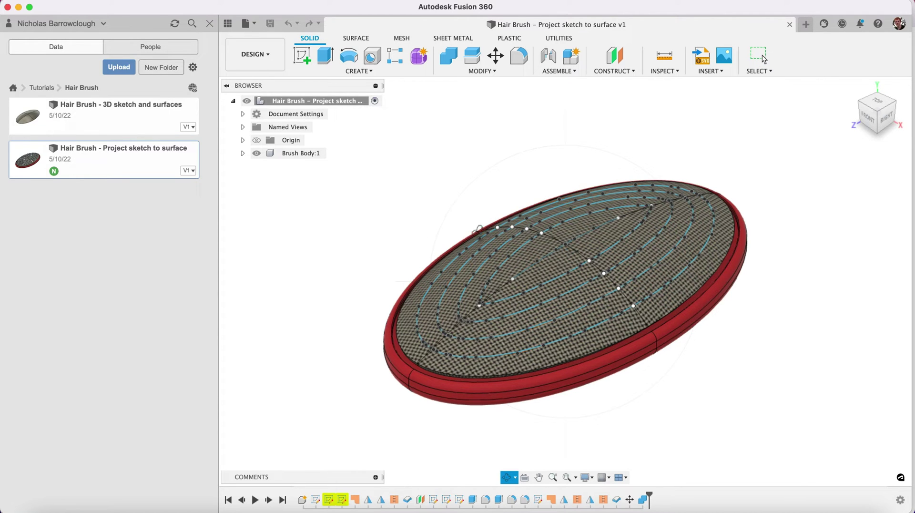
mouse_move(540, 273)
mouse_down()
mouse_move(540, 248)
mouse_move(539, 274)
mouse_move(469, 253)
mouse_move(455, 207)
mouse_up()
click(210, 23)
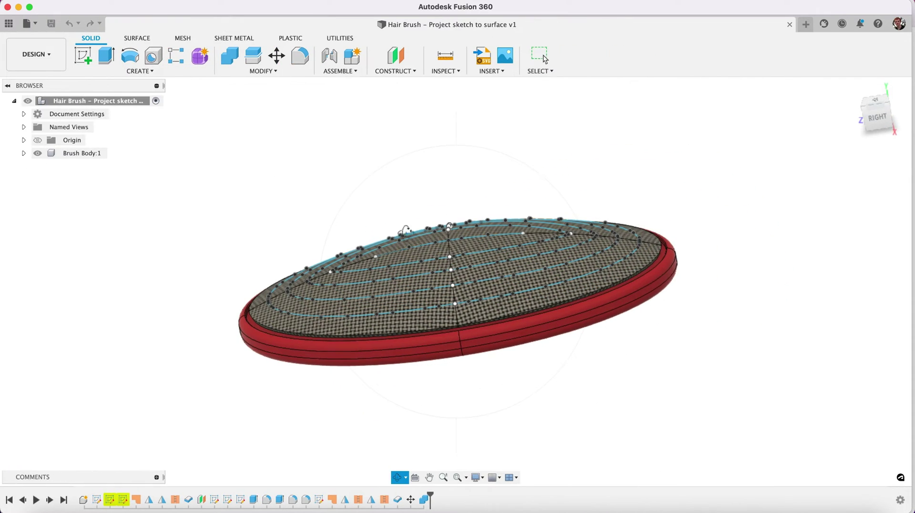
mouse_move(410, 178)
mouse_down()
mouse_move(425, 197)
mouse_move(430, 170)
mouse_move(419, 122)
mouse_move(415, 207)
mouse_move(453, 181)
mouse_move(444, 193)
mouse_move(477, 208)
mouse_move(477, 224)
mouse_up()
click(443, 477)
click(430, 477)
drag(428, 317, 507, 289)
key(Escape)
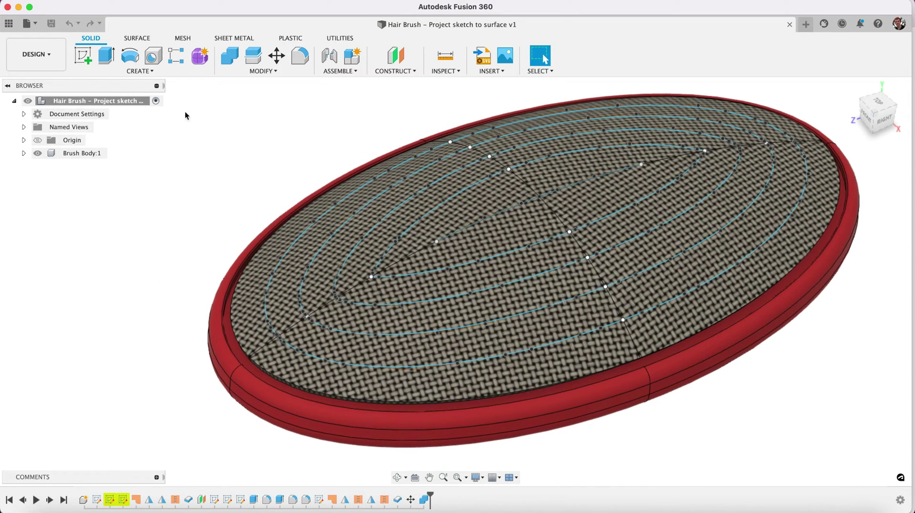
Construct an axis perpendicular to the domed face's front quadrant at the outermost oval's end point on the lengthwise seam.
click(396, 71)
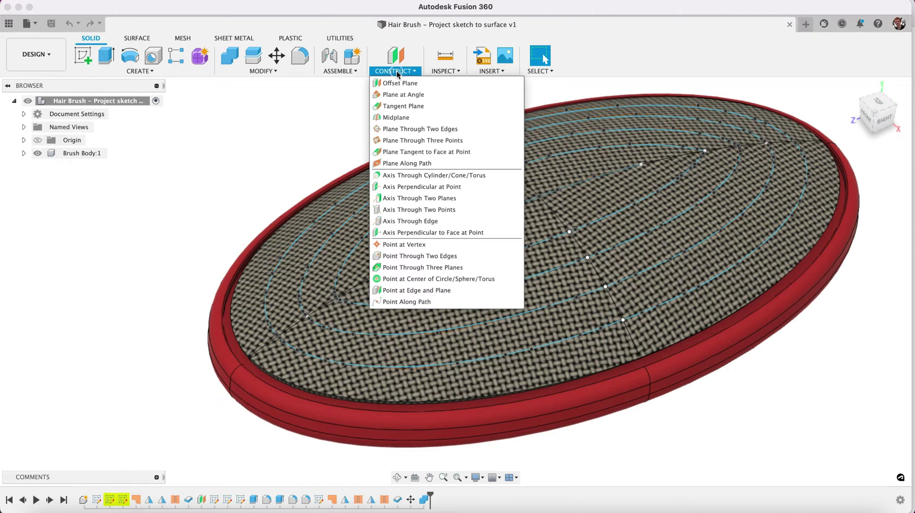
click(437, 232)
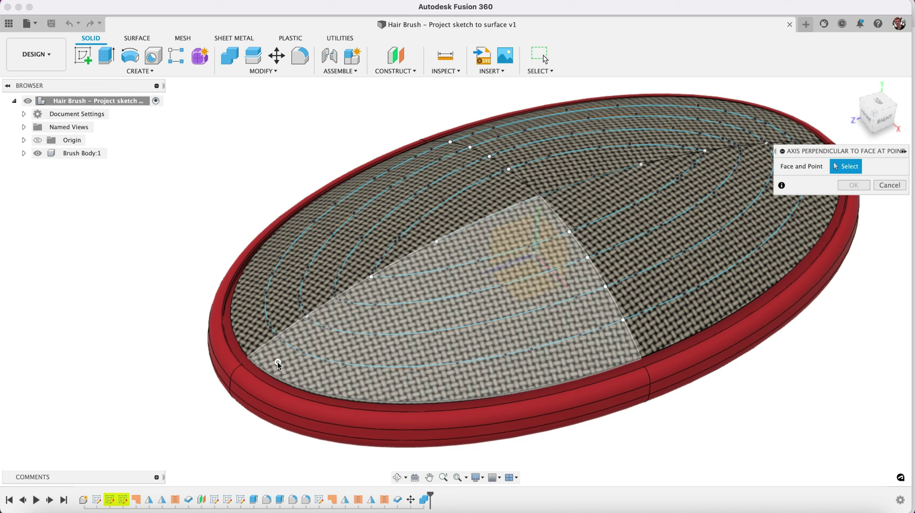
click(277, 362)
click(277, 336)
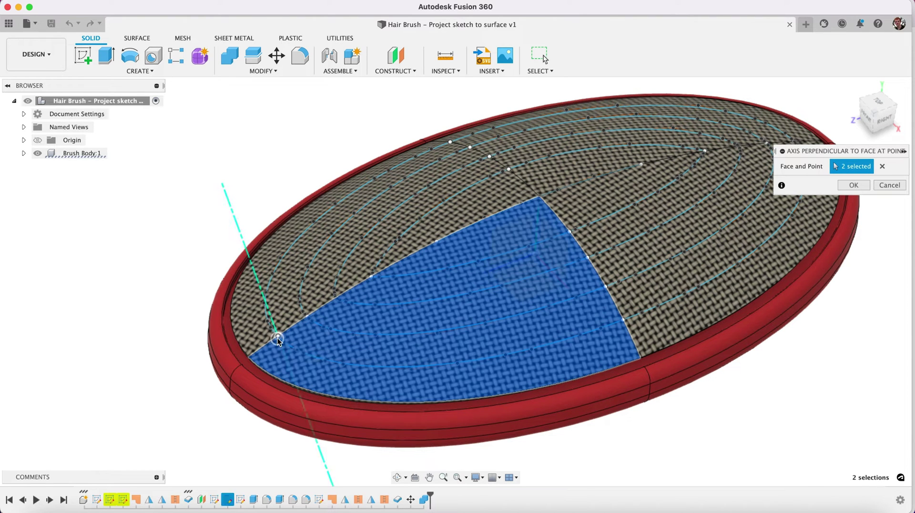
click(853, 185)
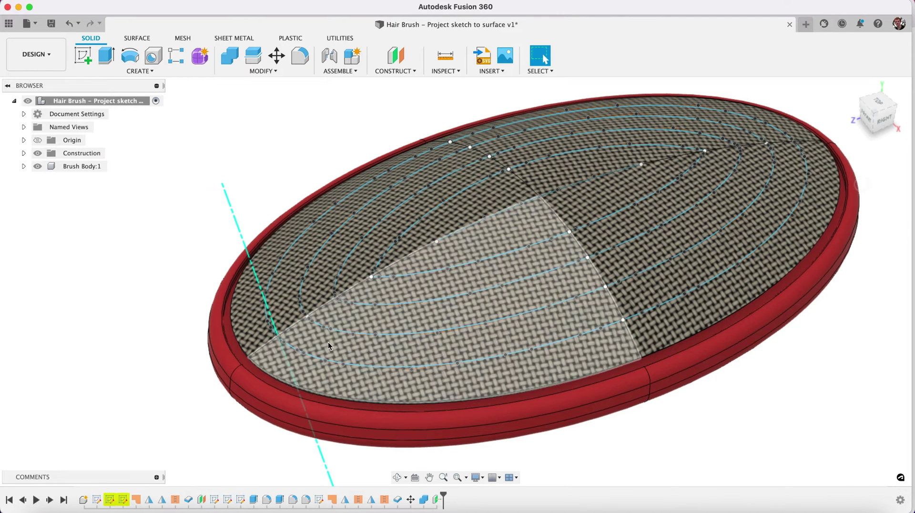
Construct an axis perpendicular to the same face quadrant at the second oval's end point on the lengthwise seam.
click(395, 71)
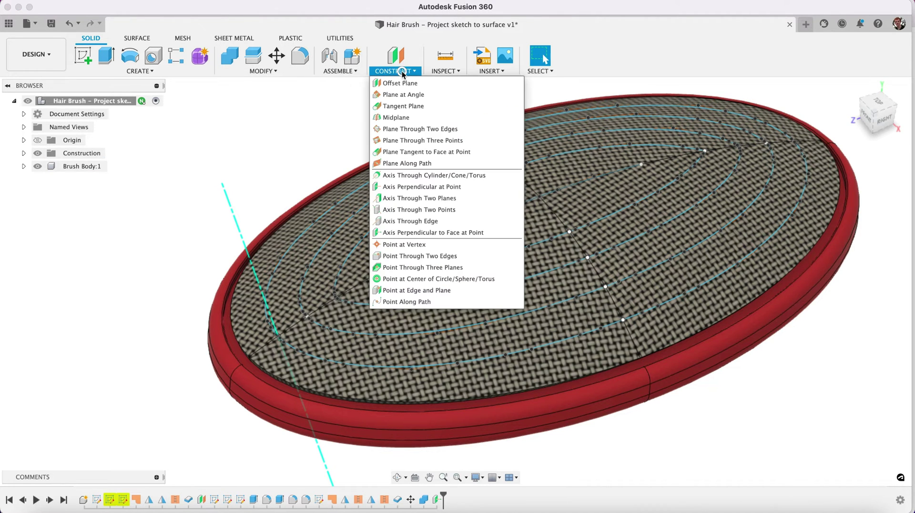
click(427, 233)
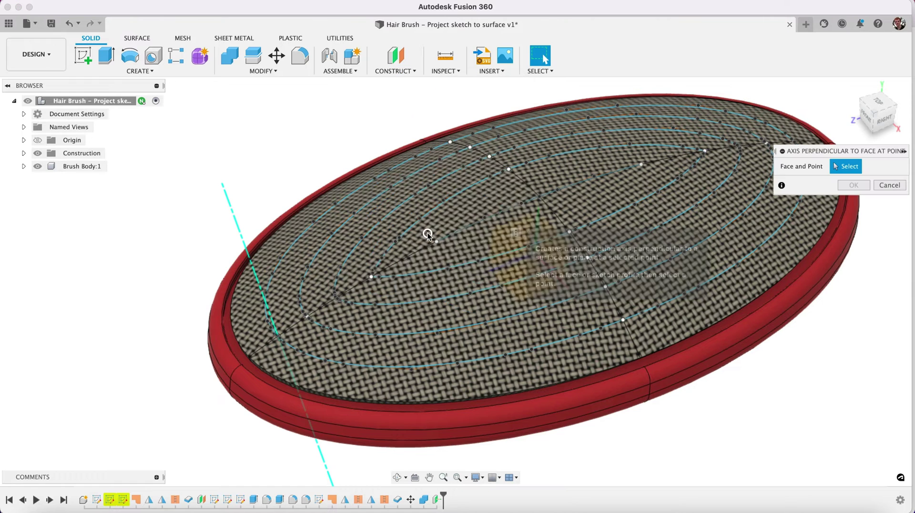
click(341, 378)
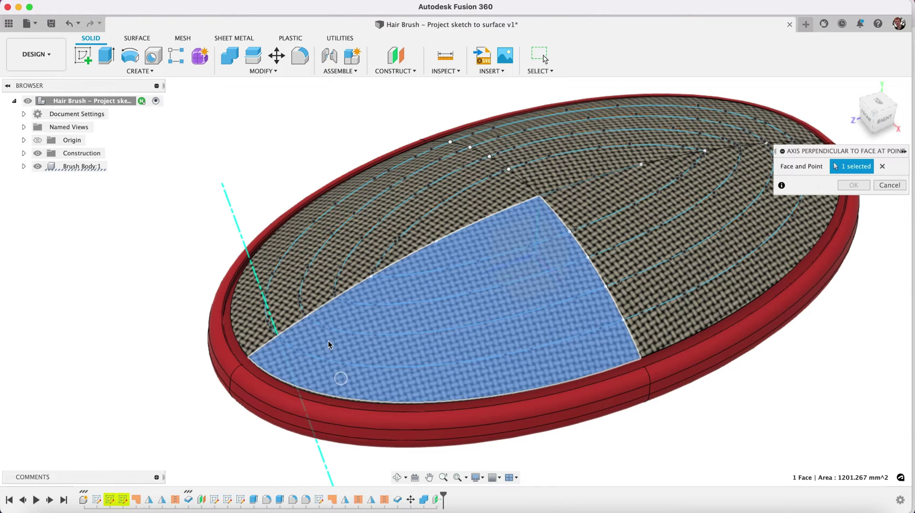
click(308, 319)
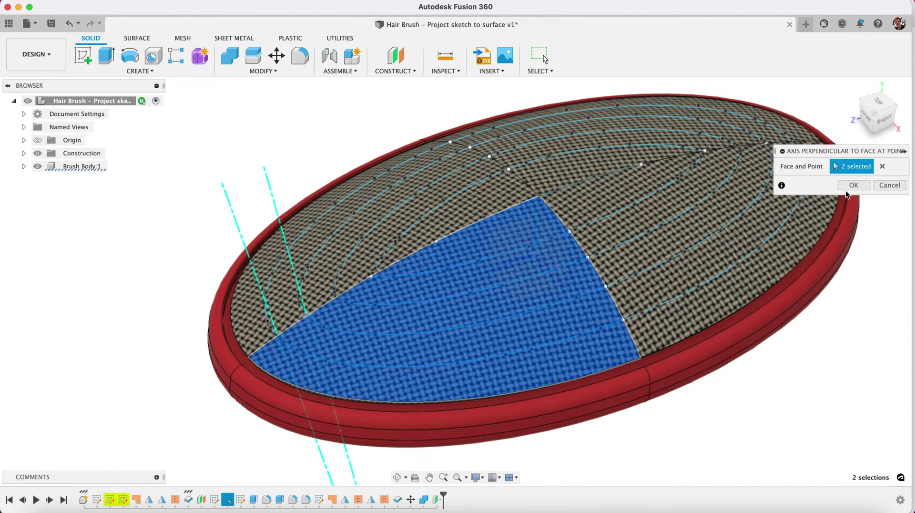
key(Return)
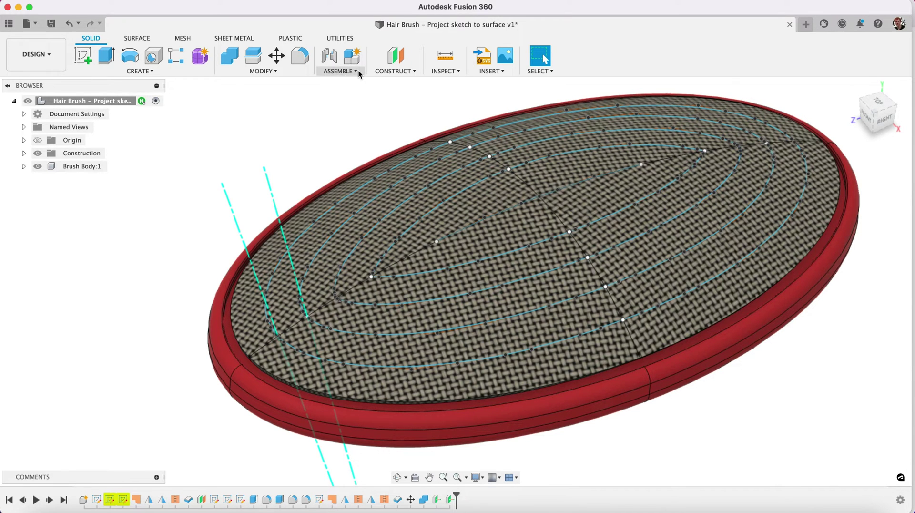
Construct an axis perpendicular to the same face quadrant at the third oval's end point, counting inward from the rim.
click(389, 71)
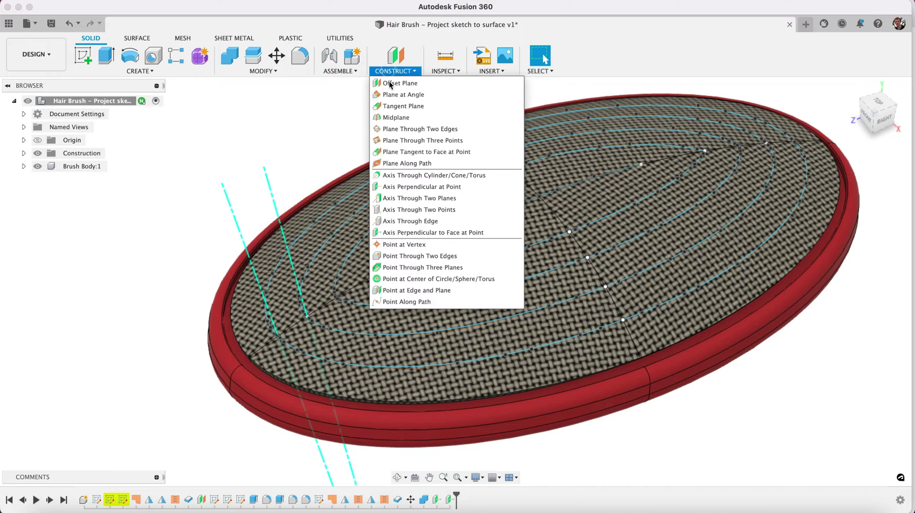
click(408, 232)
click(351, 317)
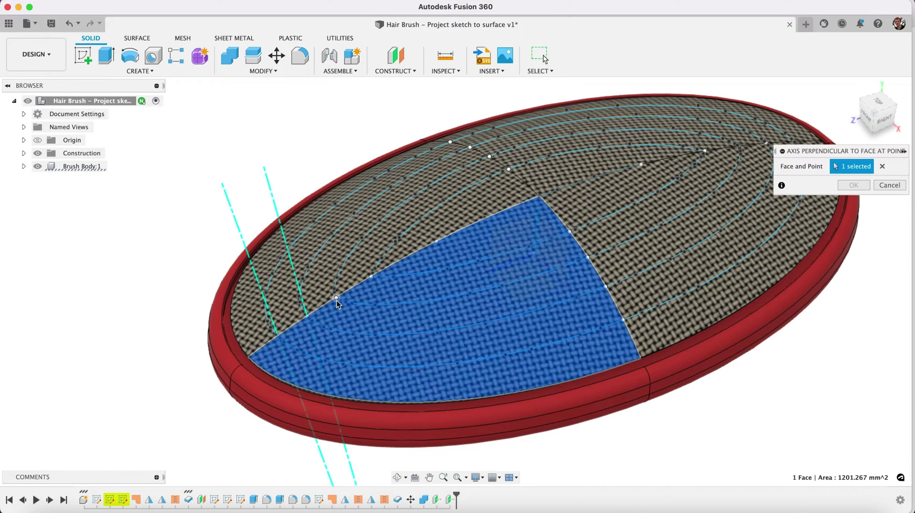
click(336, 299)
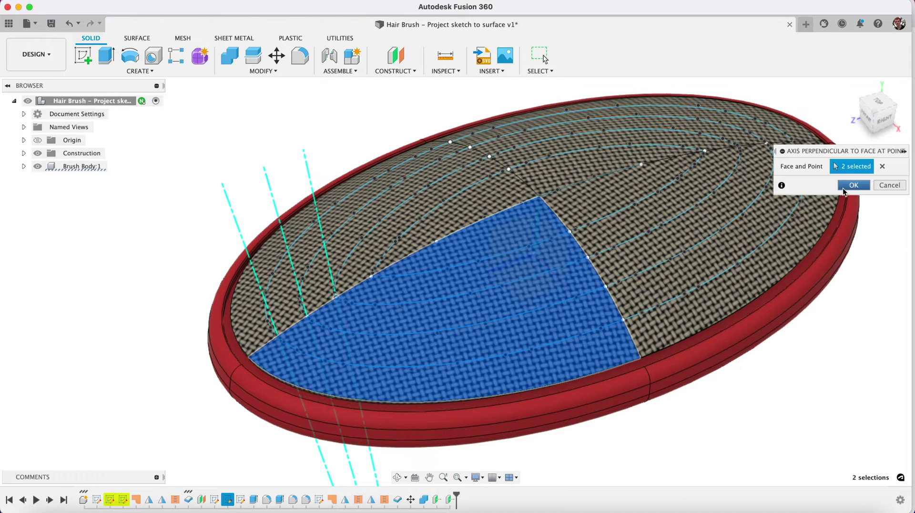
click(850, 185)
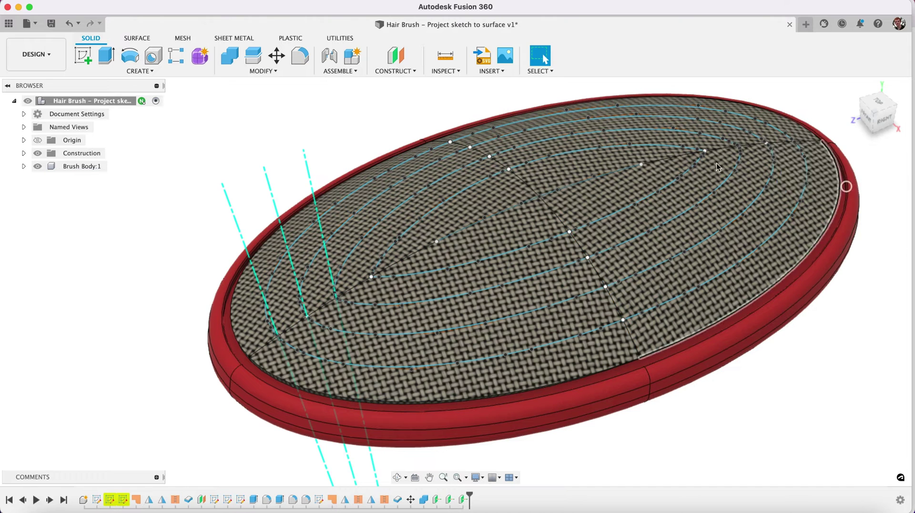
Construct an axis perpendicular to the same face quadrant at the innermost oval's end point on the lengthwise seam.
click(339, 71)
click(398, 72)
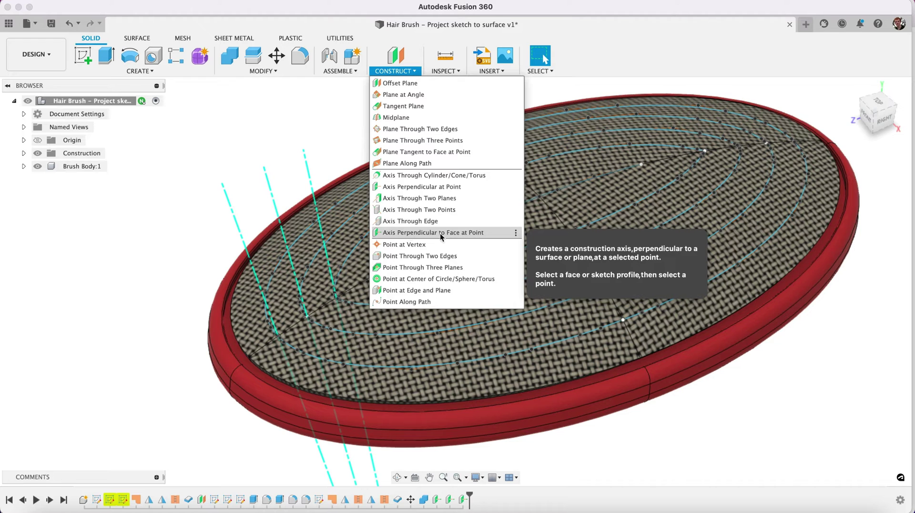
click(468, 233)
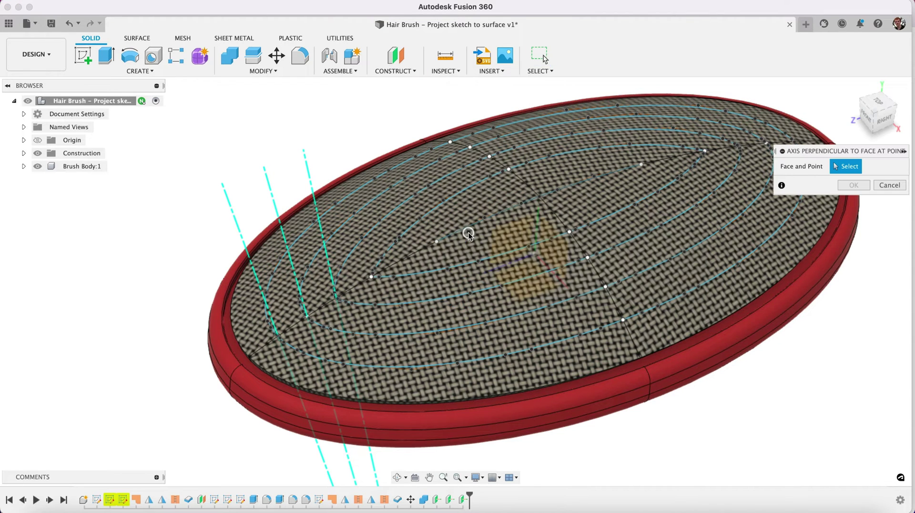
click(386, 292)
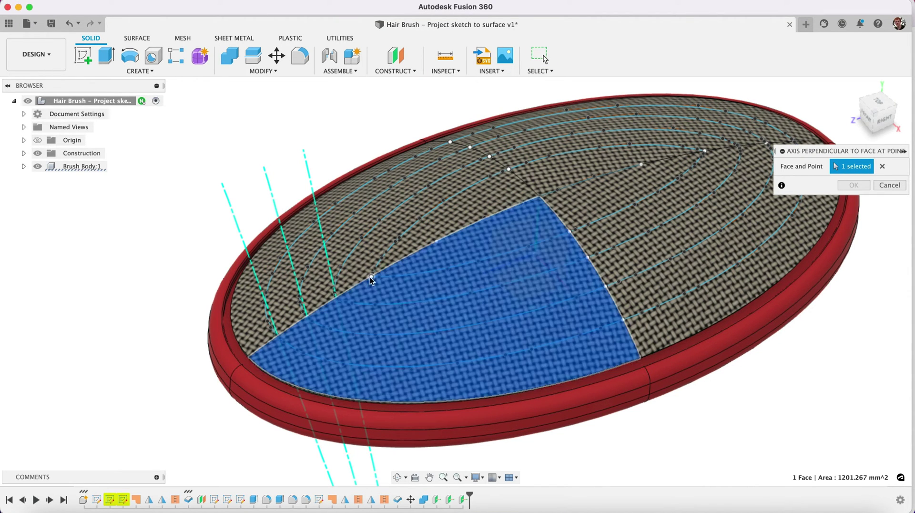
click(371, 278)
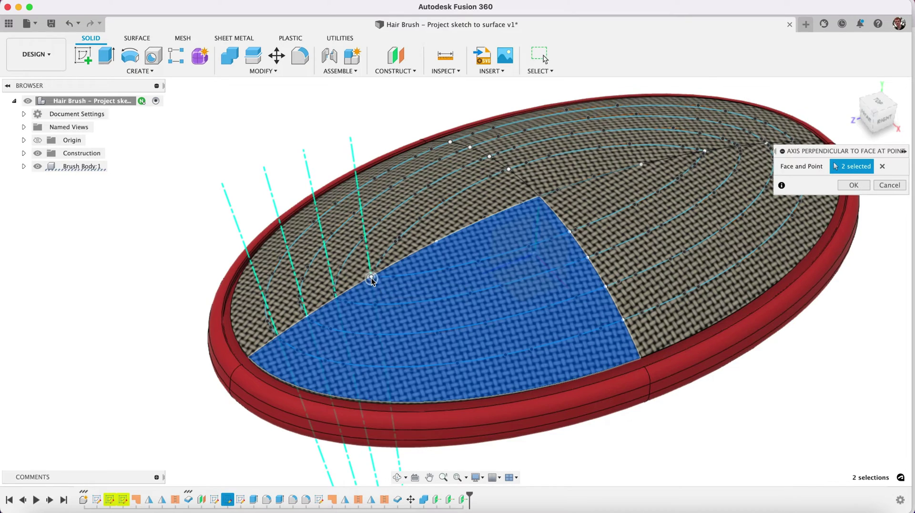
click(853, 185)
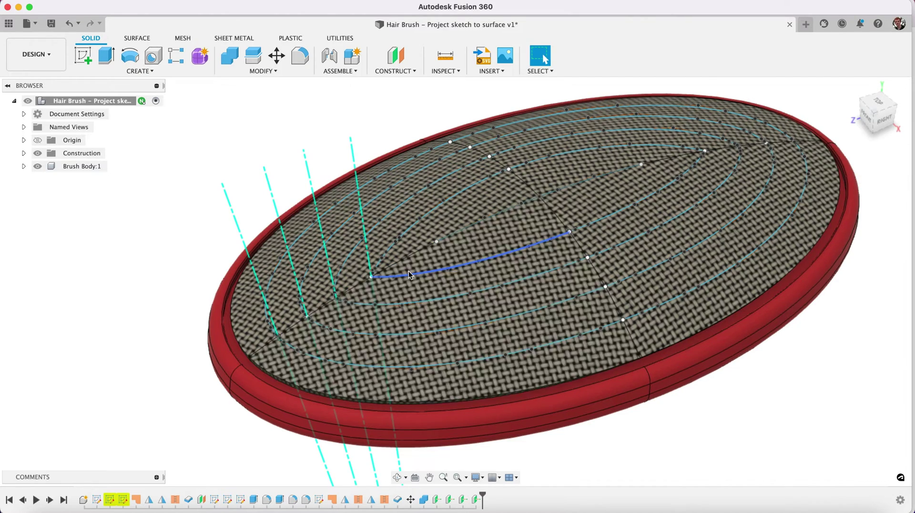
Construct an axis perpendicular to the same face quadrant at the seam point between the innermost oval and the dome's centre.
scroll(364, 292, up, 10)
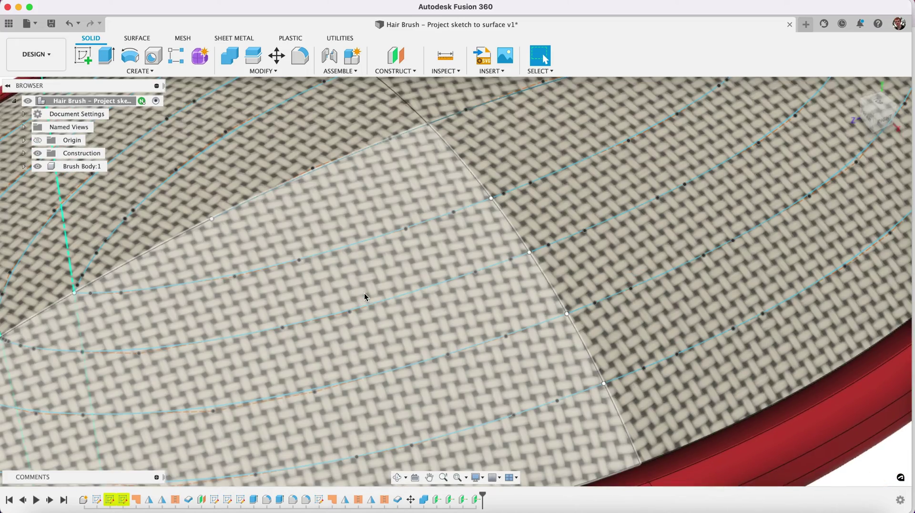
scroll(364, 292, down, 5)
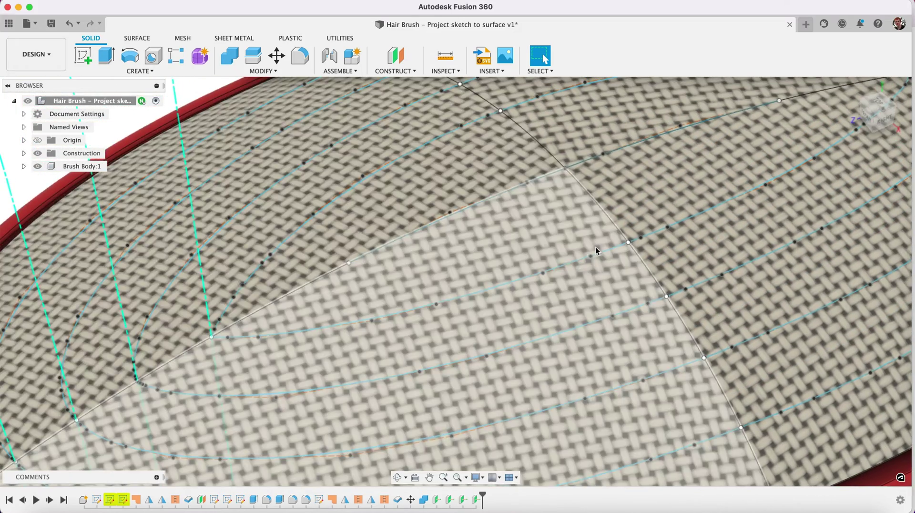
scroll(606, 99, up, 5)
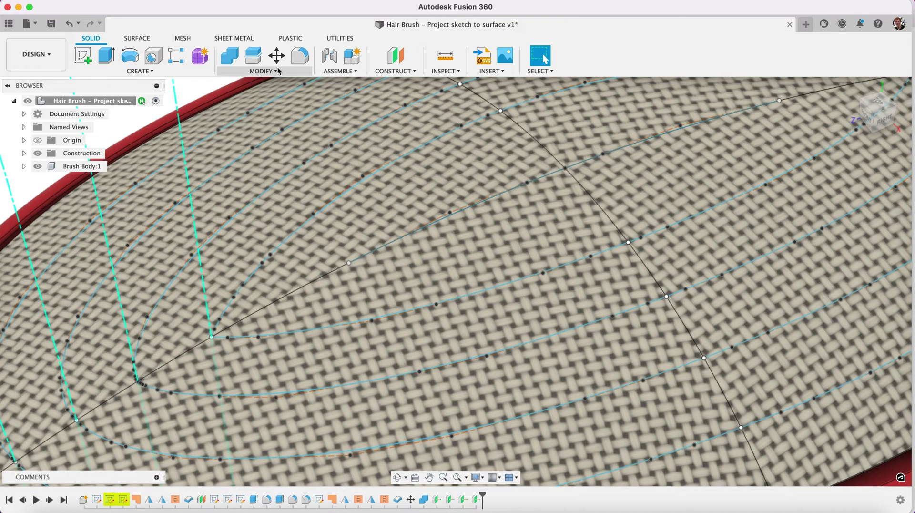
click(383, 71)
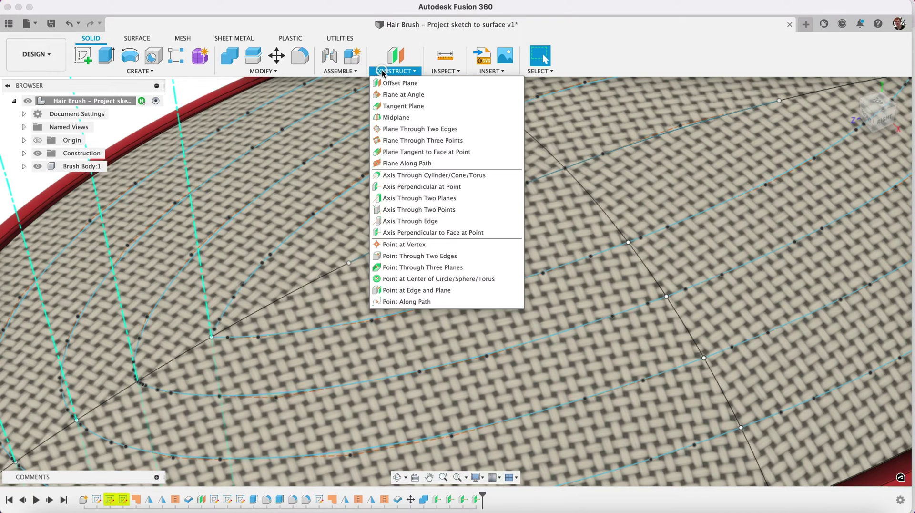
click(410, 232)
click(426, 266)
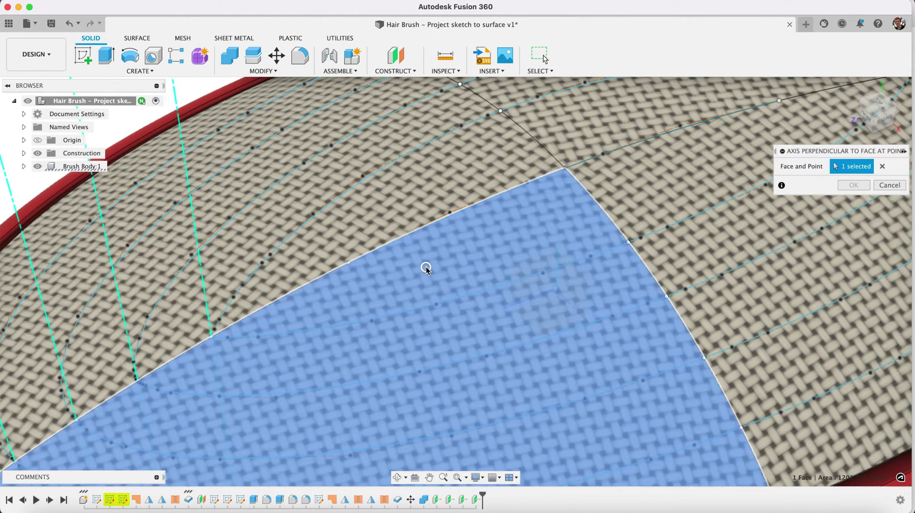
click(349, 263)
click(854, 185)
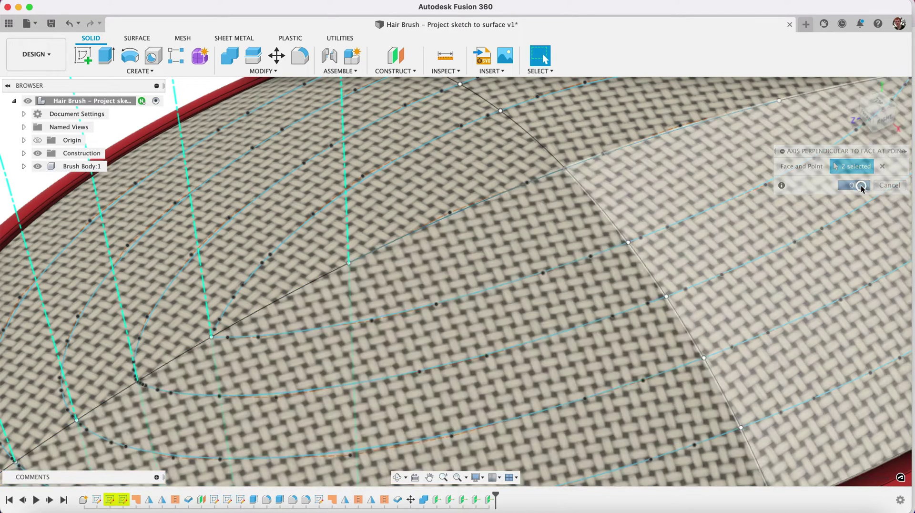
Shorten the displayed extent of the axis nearest the dome's centre at both its upper and lower ends.
click(449, 478)
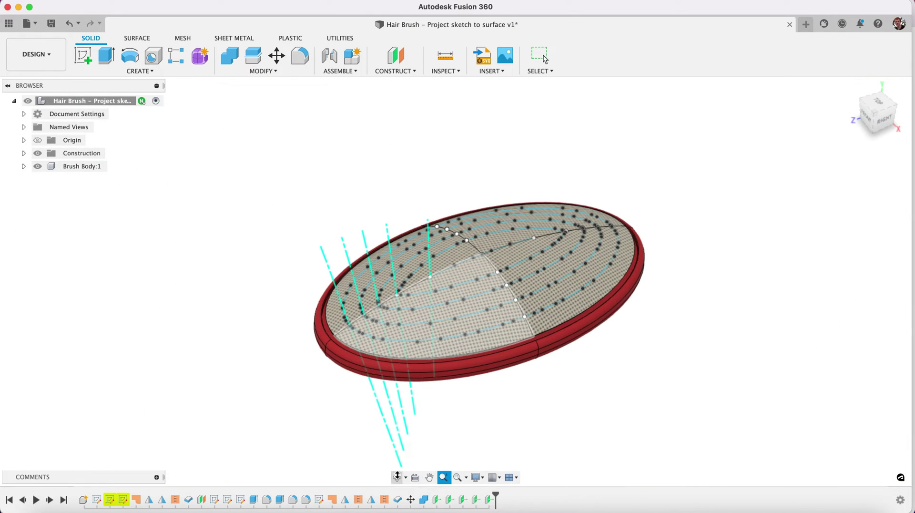
click(397, 477)
mouse_move(501, 305)
mouse_down()
mouse_move(502, 275)
mouse_move(429, 245)
mouse_up()
key(Escape)
click(411, 207)
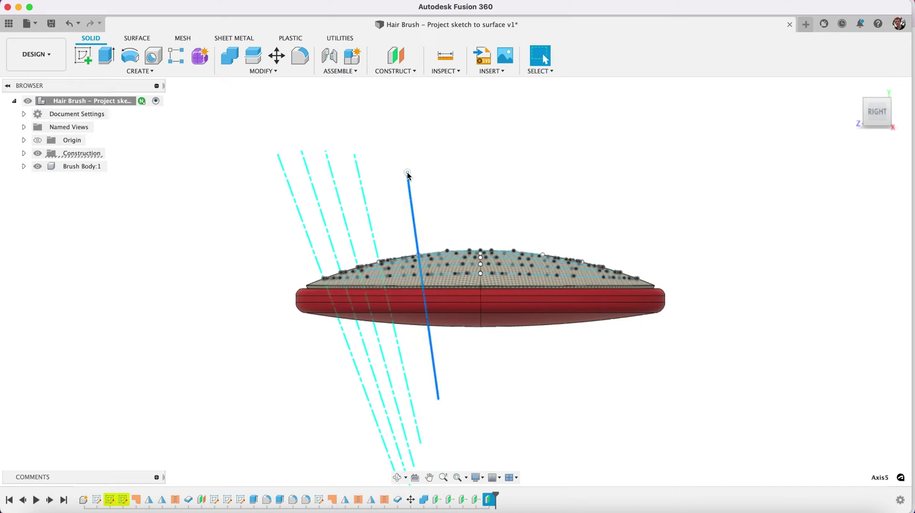
click(408, 173)
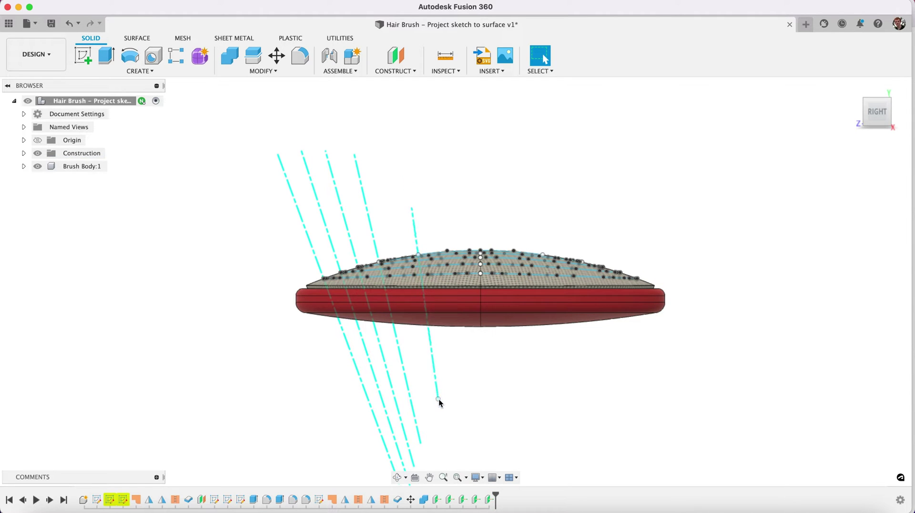
click(412, 401)
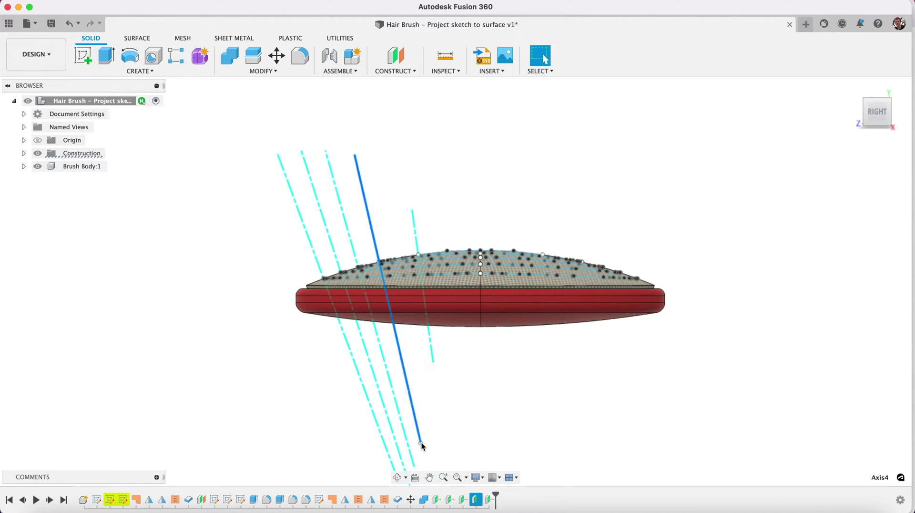
Shorten the displayed extents of the second and third axes from the dome's centre at their upper and lower ends.
drag(422, 444, 403, 373)
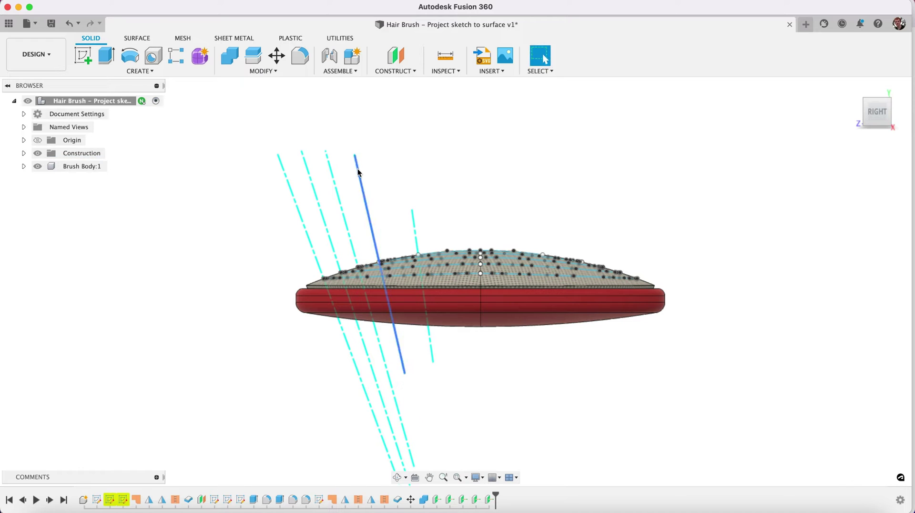
drag(355, 156, 367, 216)
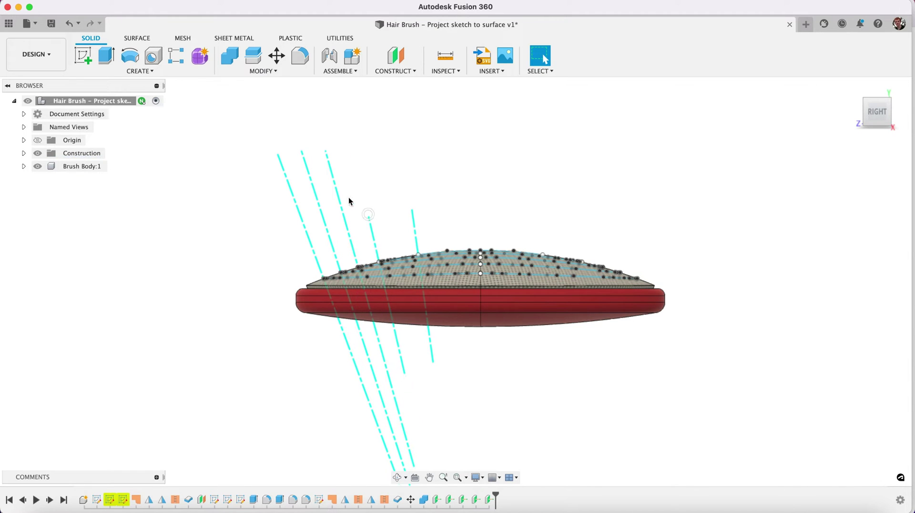
click(329, 168)
drag(326, 151, 348, 217)
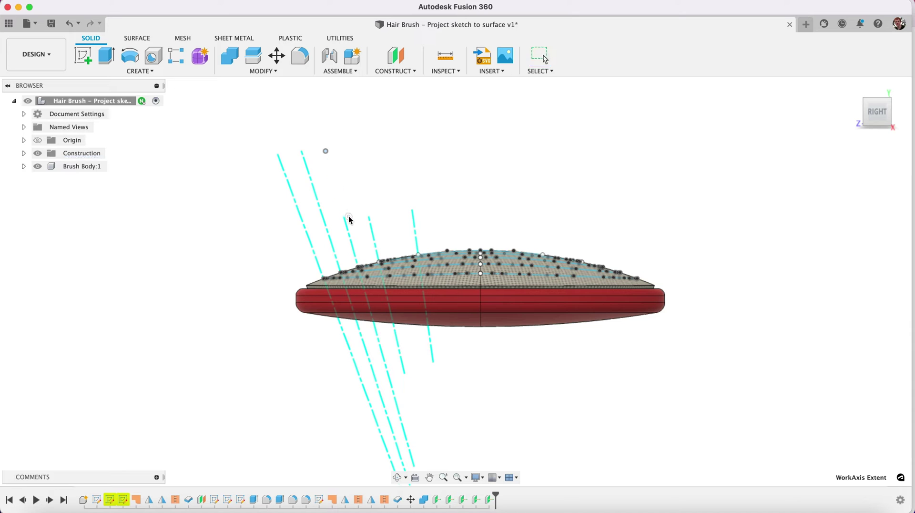
click(405, 371)
click(393, 404)
scroll(482, 433, down, 3)
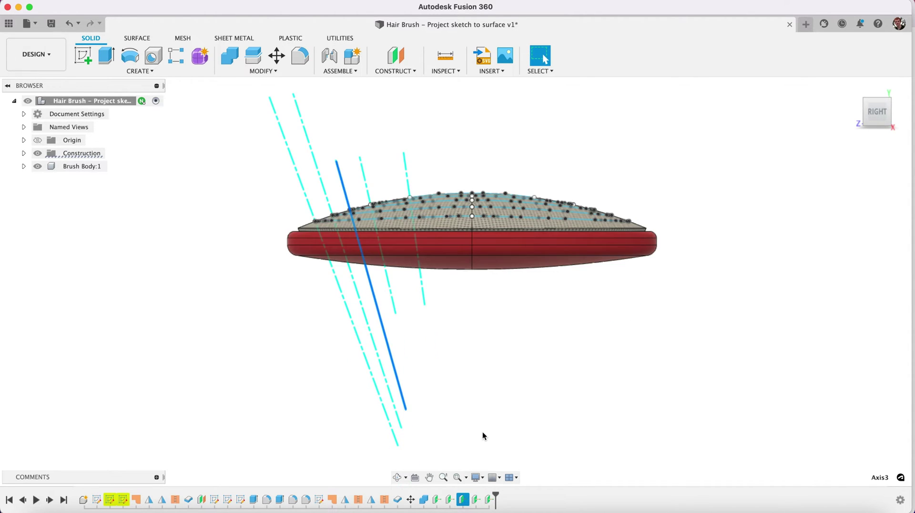
drag(407, 410, 383, 328)
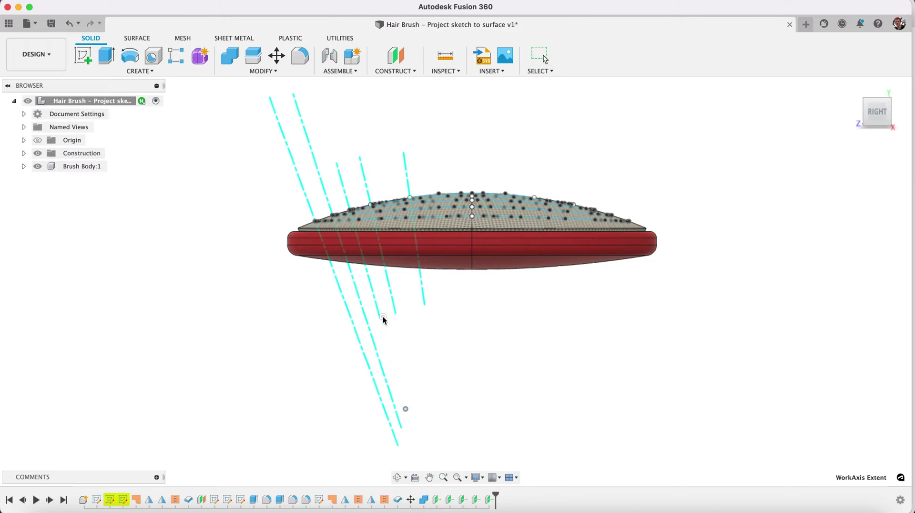
Shorten the lower ends of the two axes nearest the rim to roughly match the neighbouring axes.
click(377, 347)
drag(402, 430, 373, 334)
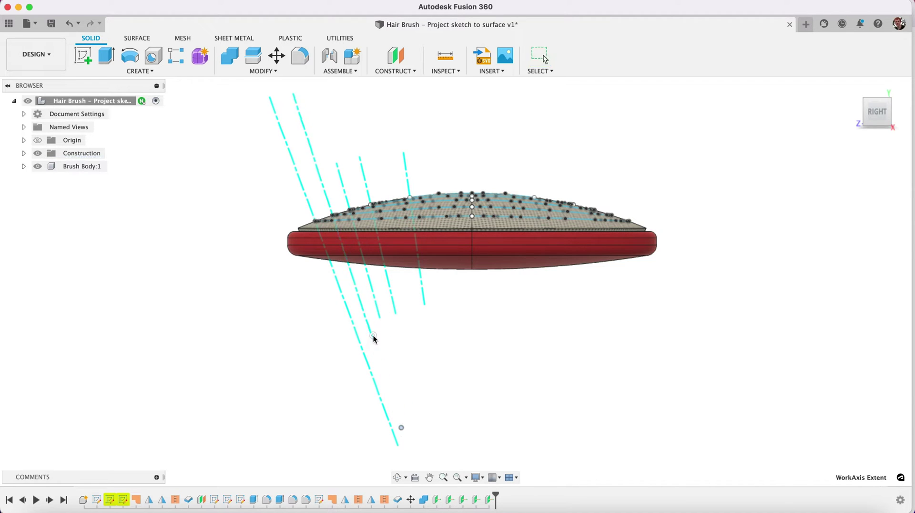
key(Escape)
click(371, 388)
drag(398, 446, 353, 335)
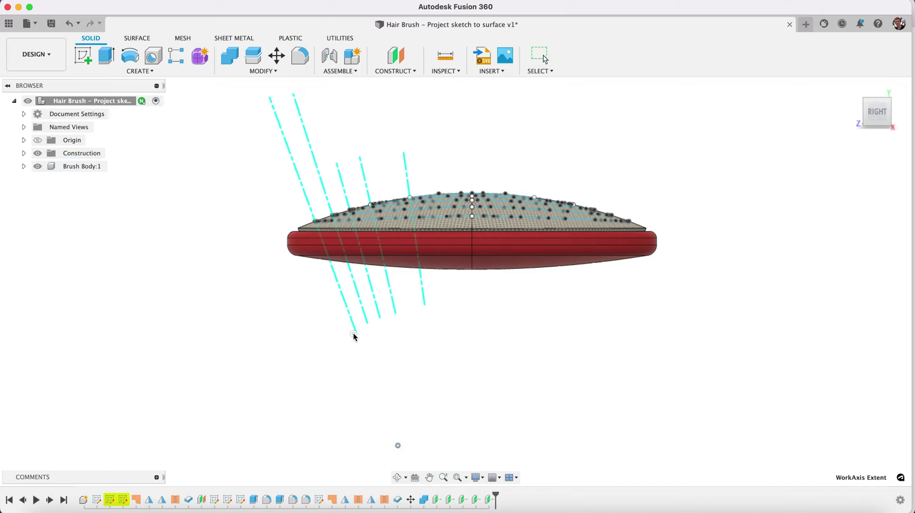
Shorten the upper ends of the two axes nearest the rim to roughly match the neighbouring axes.
click(307, 139)
drag(293, 94, 307, 133)
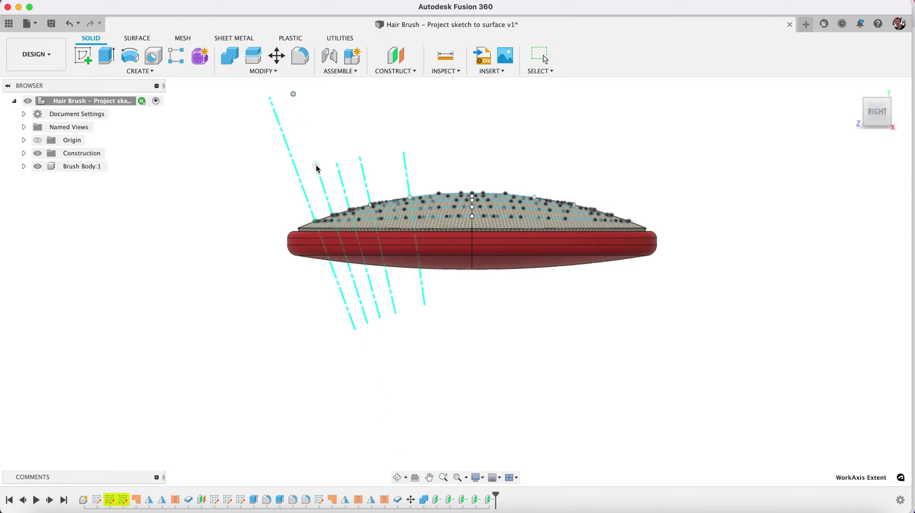
click(281, 129)
drag(269, 98, 294, 156)
key(Escape)
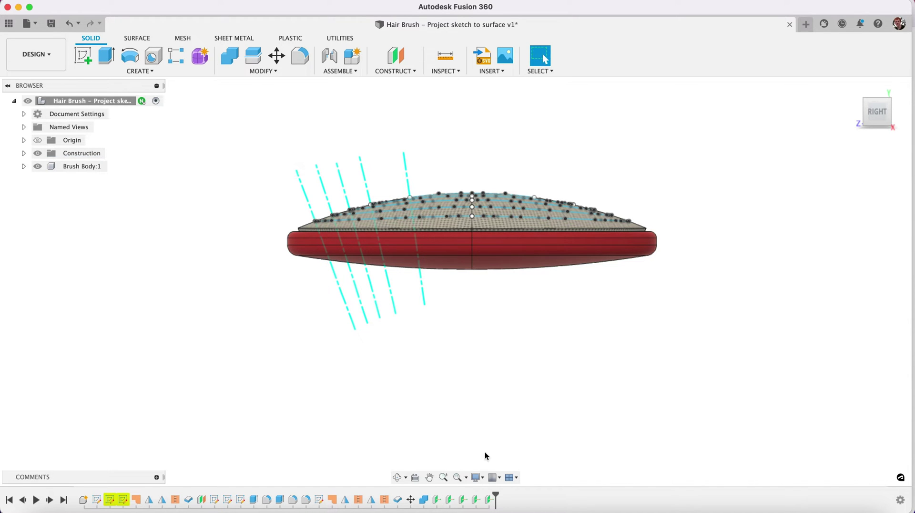
Create an active internal standard component named Brushes under the top-level assembly.
click(399, 477)
drag(411, 472, 439, 458)
click(429, 477)
drag(404, 241, 518, 287)
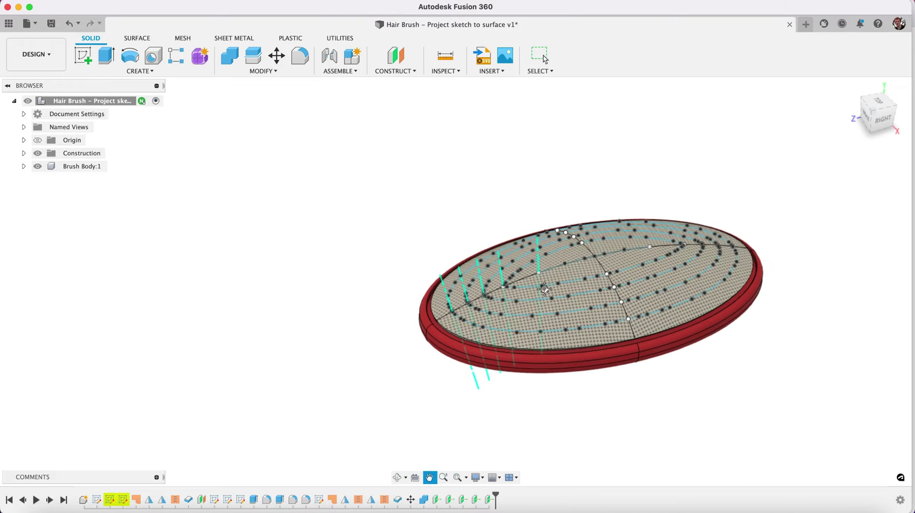
key(Escape)
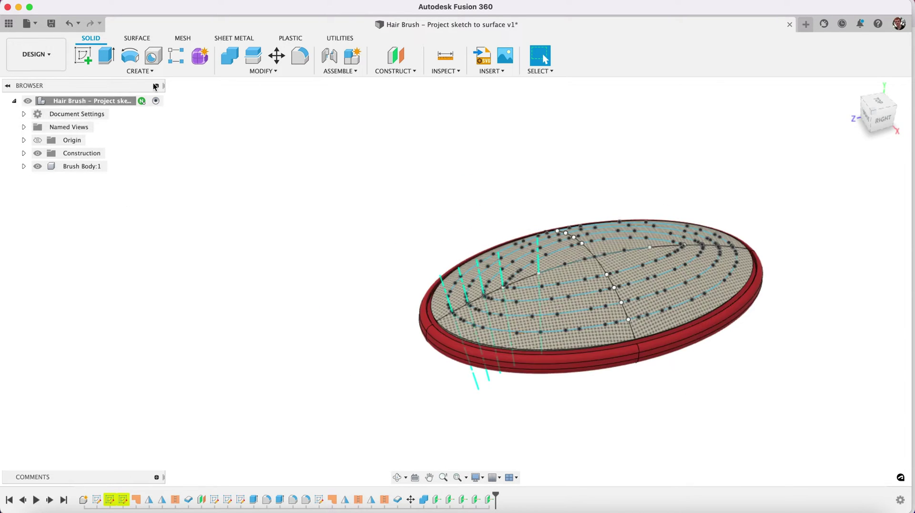
click(151, 72)
click(108, 83)
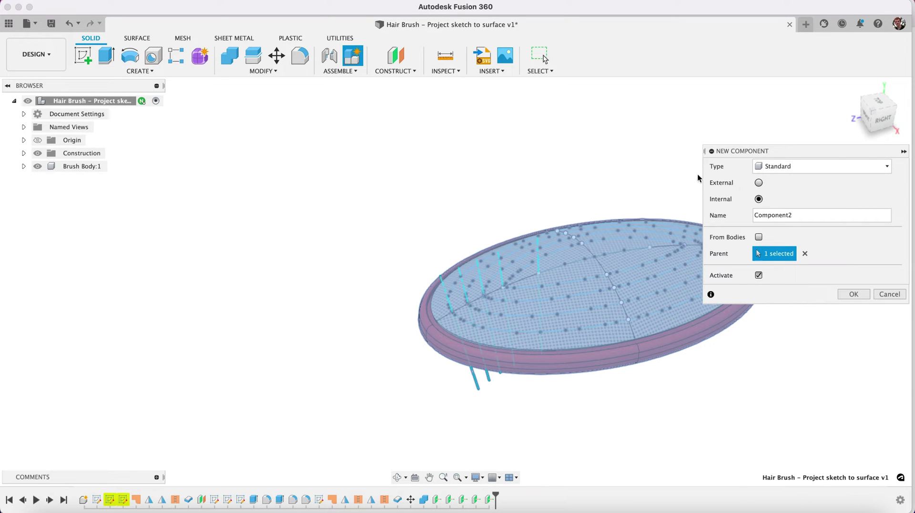
double_click(810, 214)
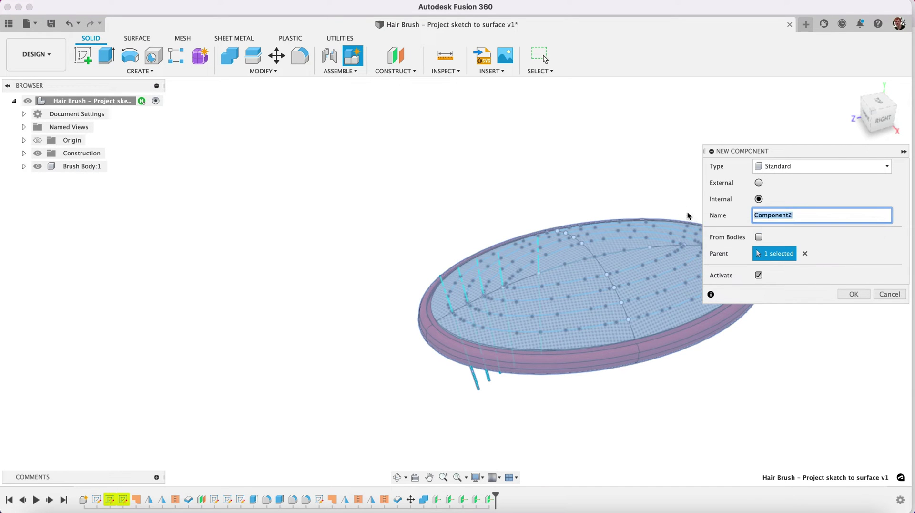
text(Brushes)
key(Return)
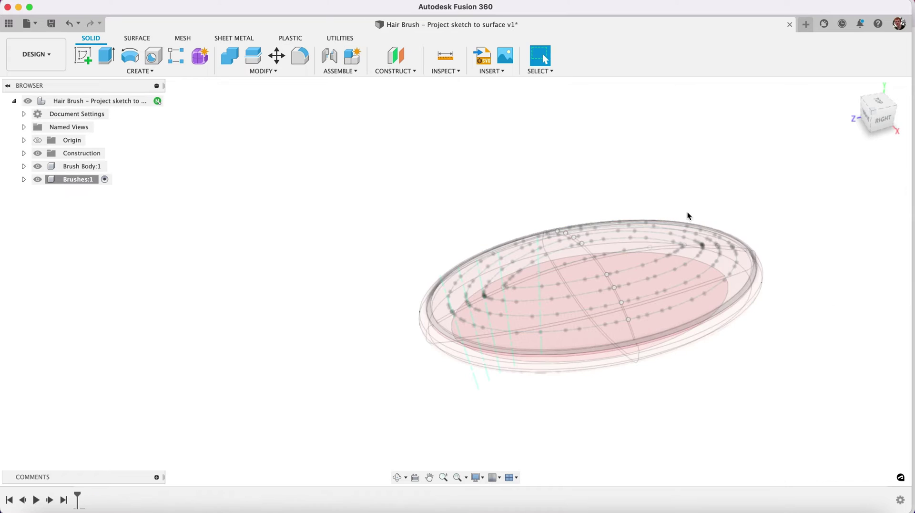
Create a slim upright cylinder 1.5 mm in diameter on the horizontal origin plane, clear of the brush body's end.
click(140, 71)
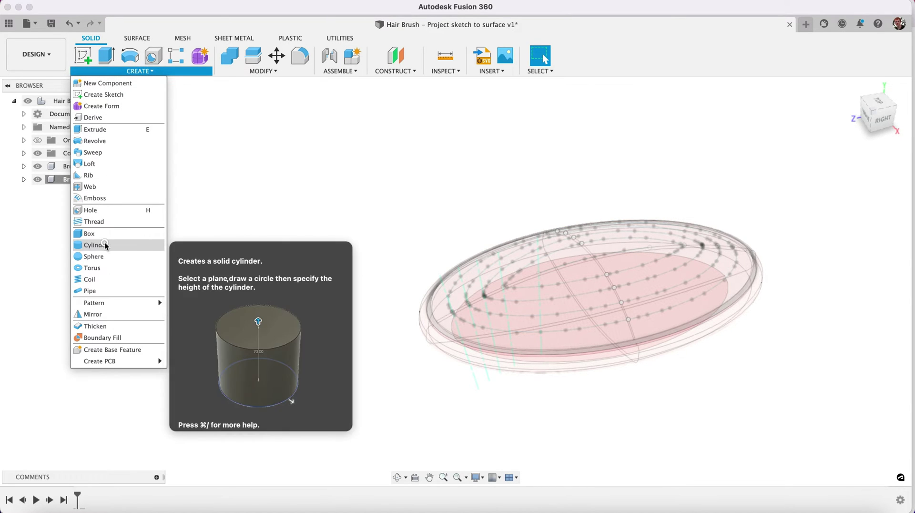
click(102, 245)
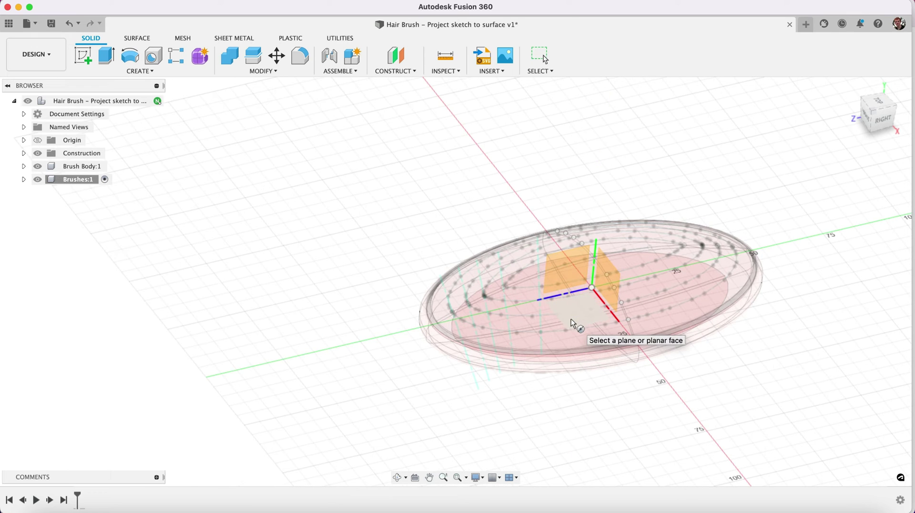
click(571, 318)
click(322, 292)
text(1.5)
key(Return)
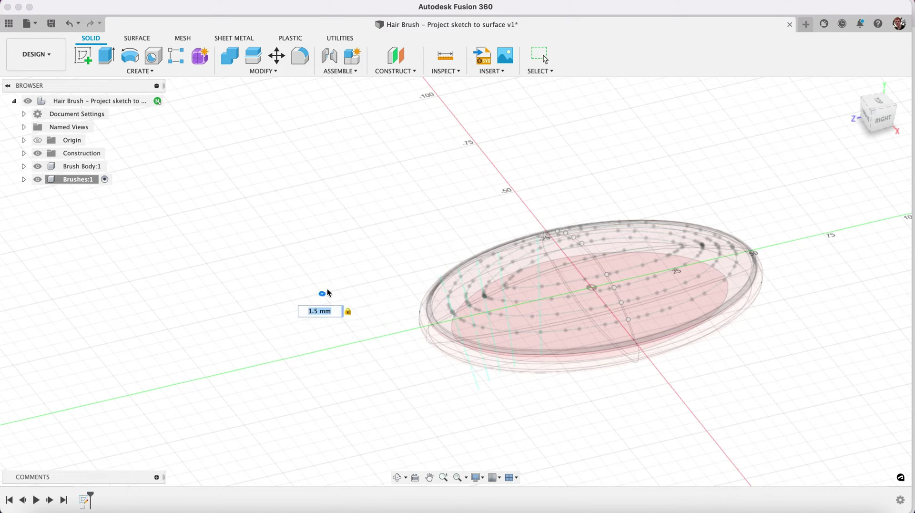
text(10)
key(Return)
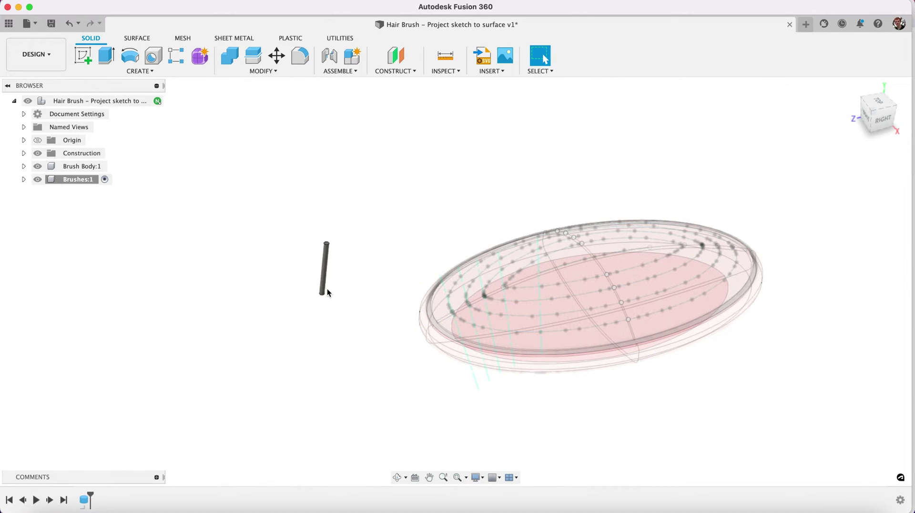
Add a 3 mm diameter sphere centred on the cylinder's top face and join it to the cylinder.
click(443, 477)
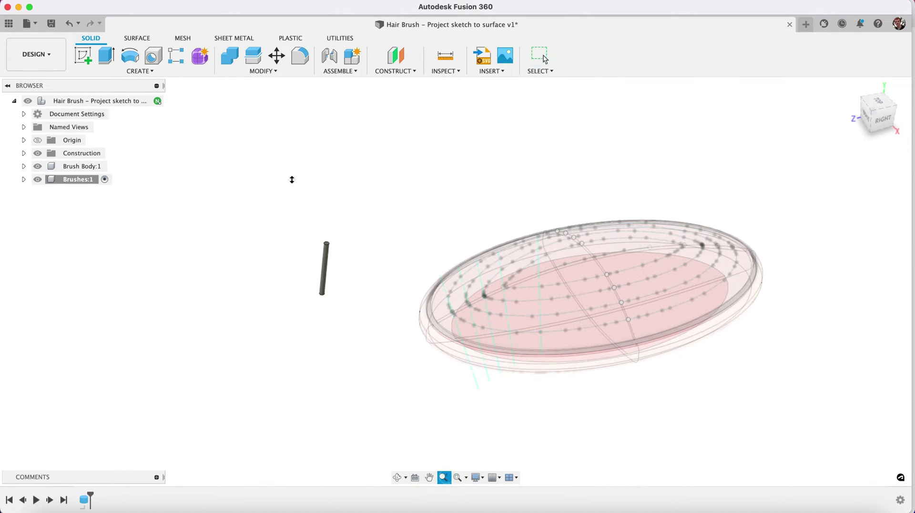
drag(293, 178, 294, 228)
scroll(294, 228, down, 3)
click(129, 70)
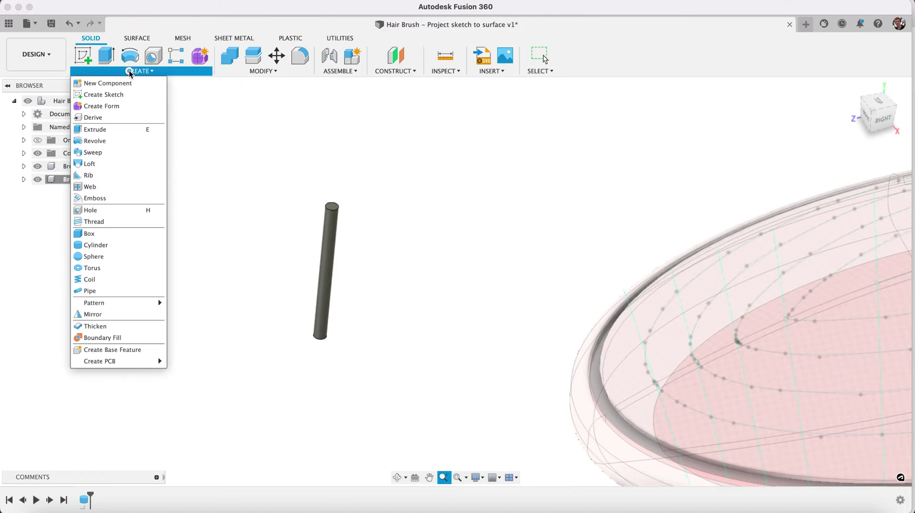
click(102, 255)
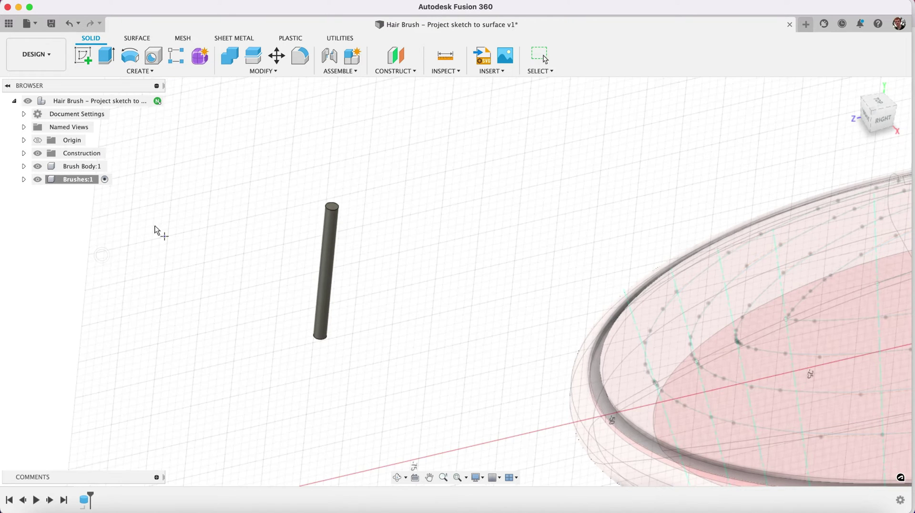
click(334, 209)
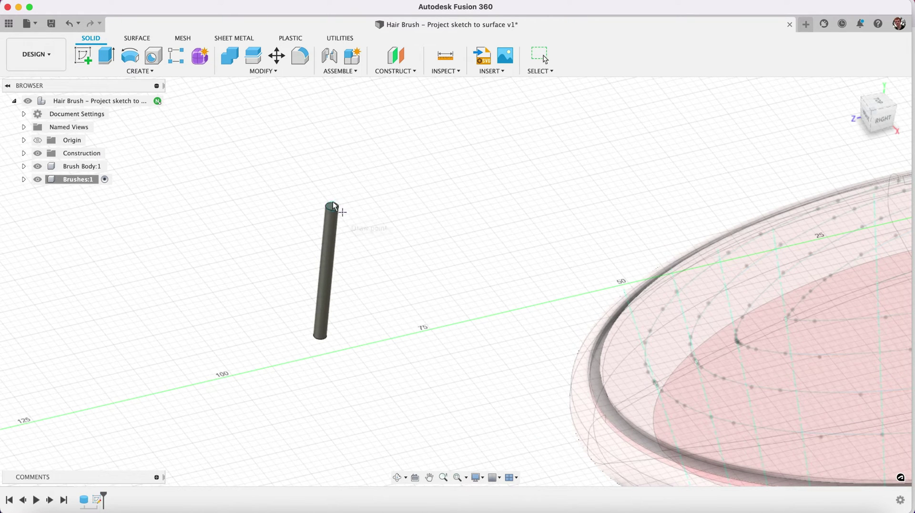
click(333, 209)
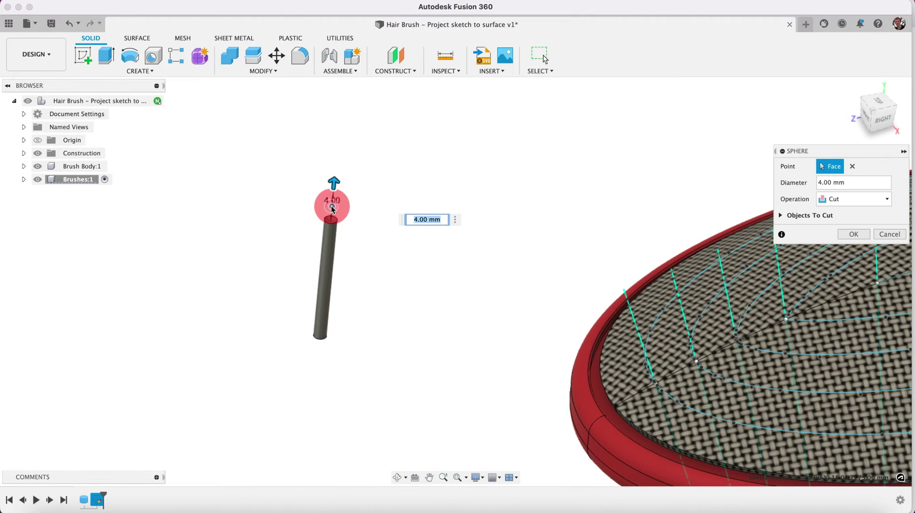
text(3)
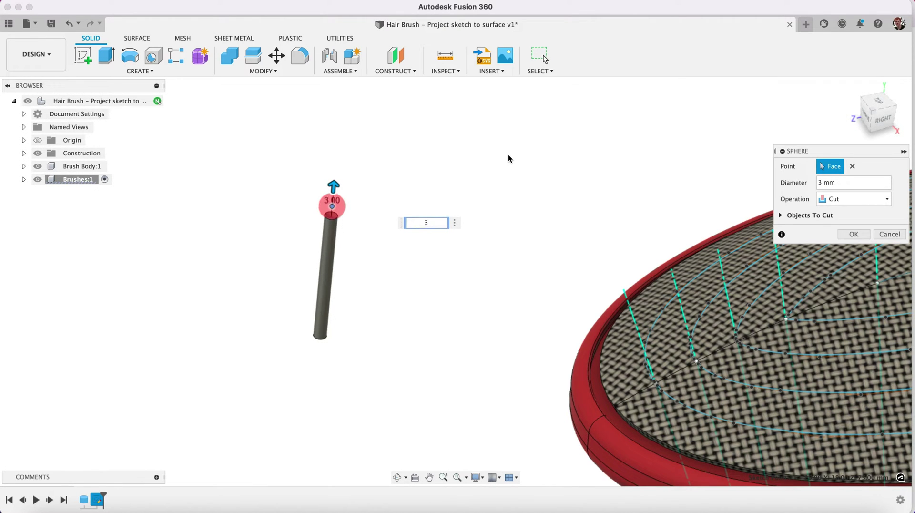
click(840, 199)
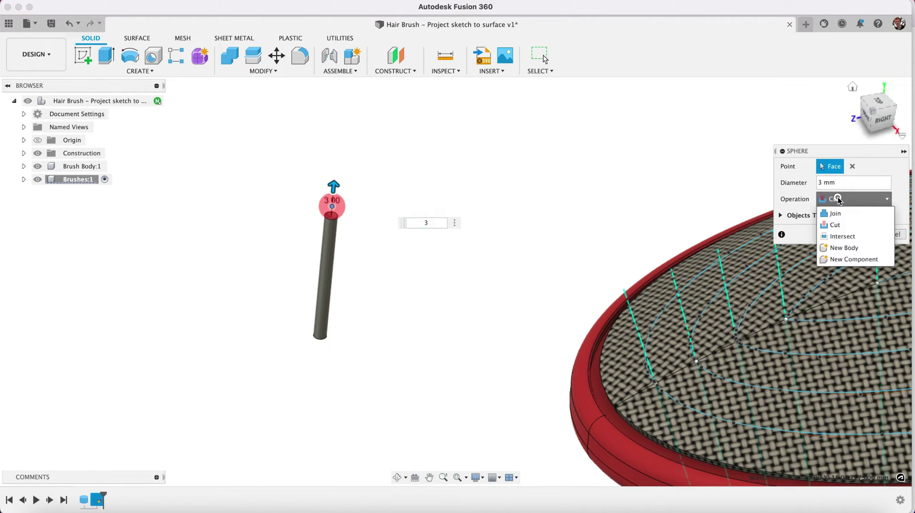
click(837, 212)
click(853, 218)
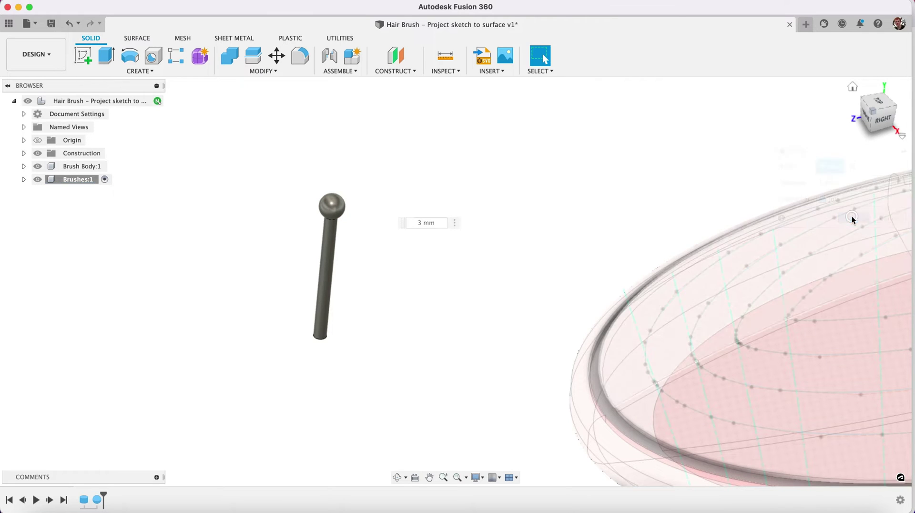
Rename the ball-tipped body in the Brushes component as Bristtle.
click(23, 179)
click(33, 206)
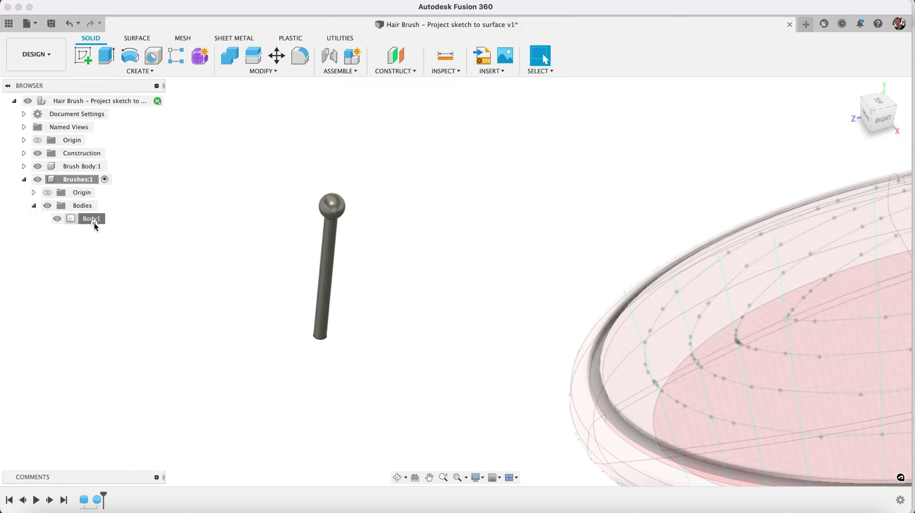
double_click(94, 219)
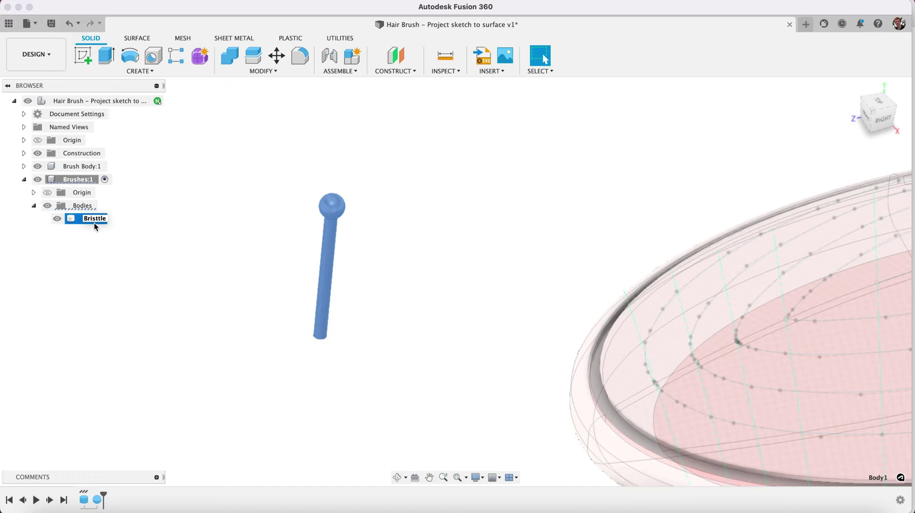
key(Return)
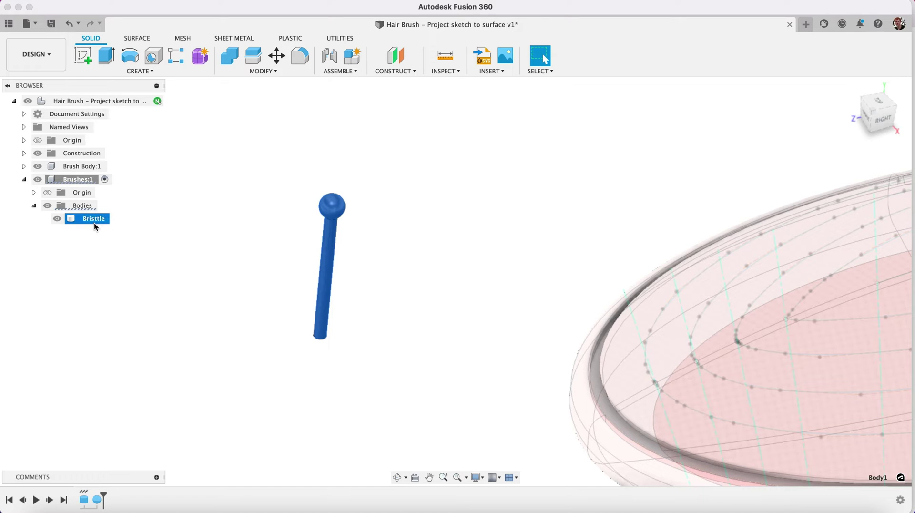
Convert the Bristtle body into its own component inside the Brushes component.
right_click(92, 224)
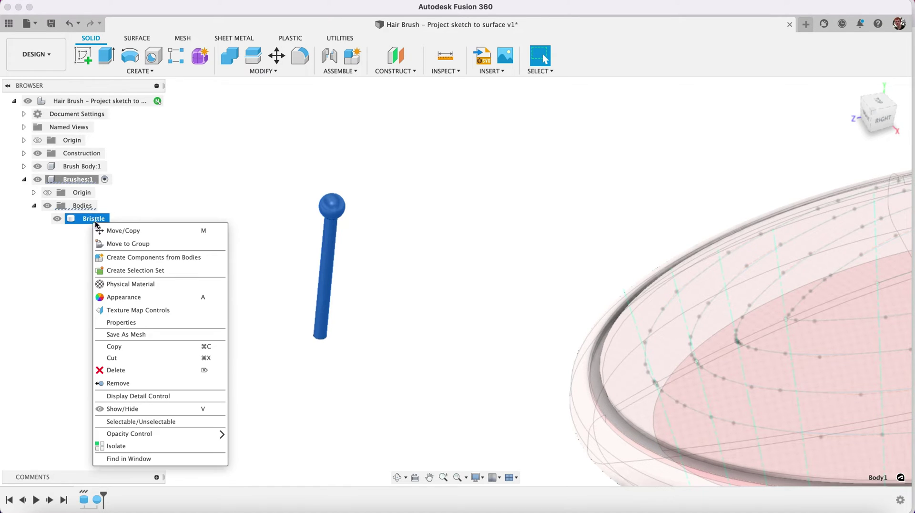
click(127, 256)
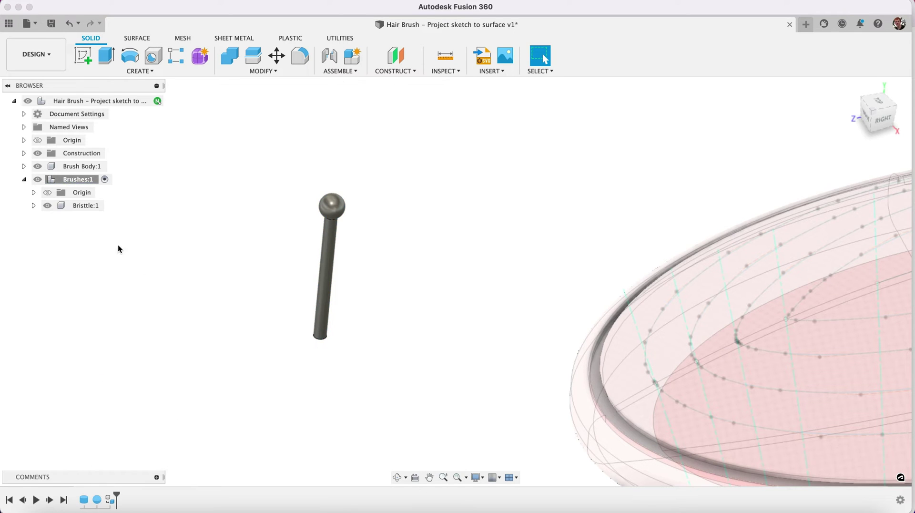
click(85, 206)
click(484, 310)
Align the Bristtle component's cylindrical face with the perpendicular axis nearest the dome's end.
click(444, 477)
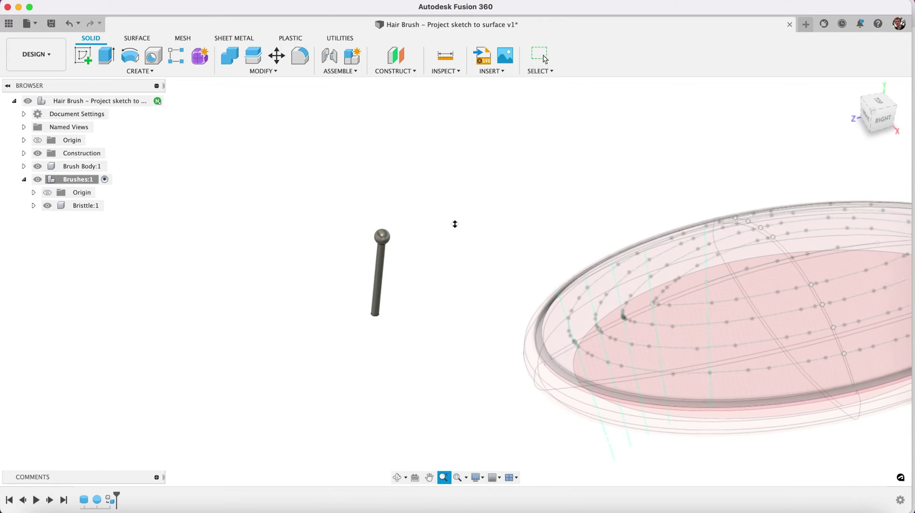
mouse_move(454, 224)
mouse_down()
mouse_move(454, 235)
mouse_move(478, 245)
mouse_move(457, 227)
mouse_move(461, 237)
mouse_up()
click(397, 477)
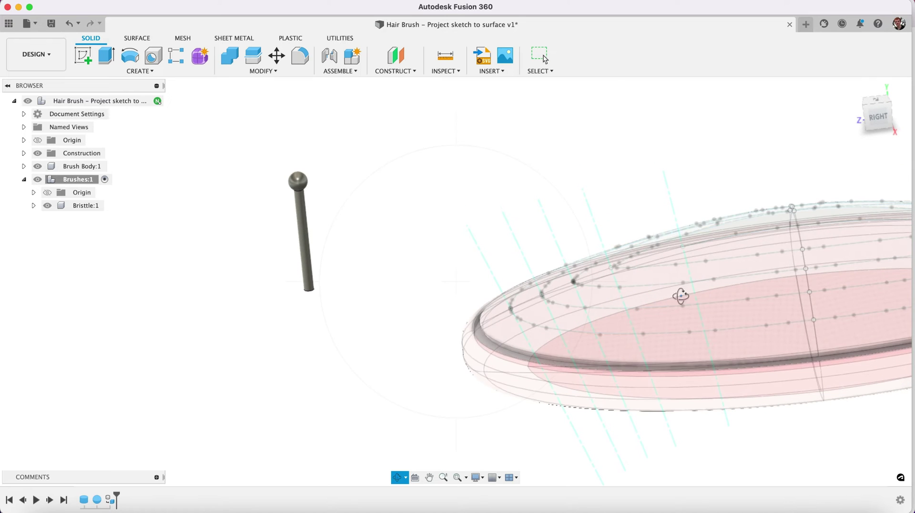
mouse_move(404, 235)
mouse_down()
mouse_move(412, 212)
mouse_move(452, 216)
mouse_move(402, 224)
mouse_move(426, 236)
mouse_up()
key(Escape)
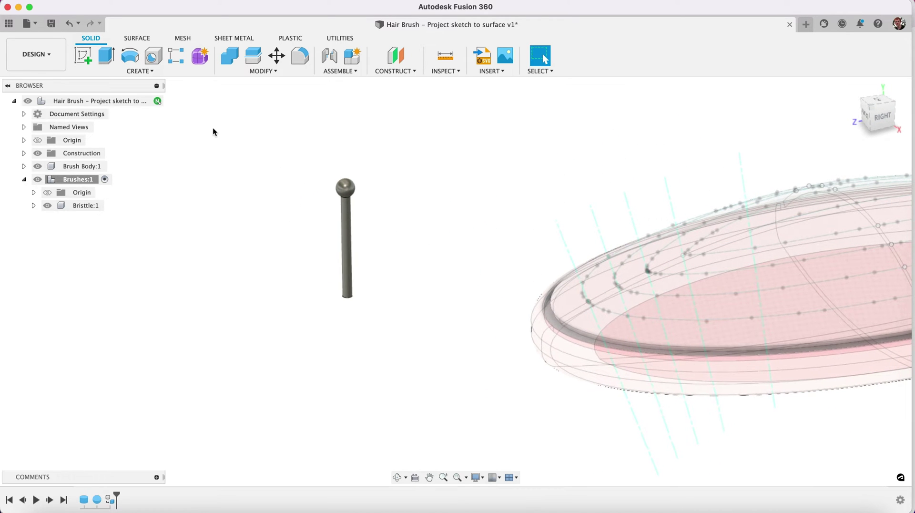
click(274, 74)
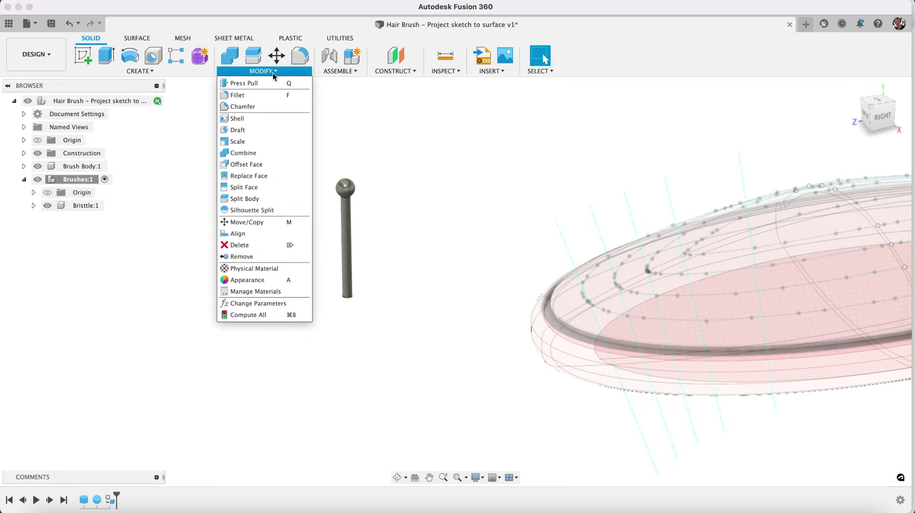
click(243, 234)
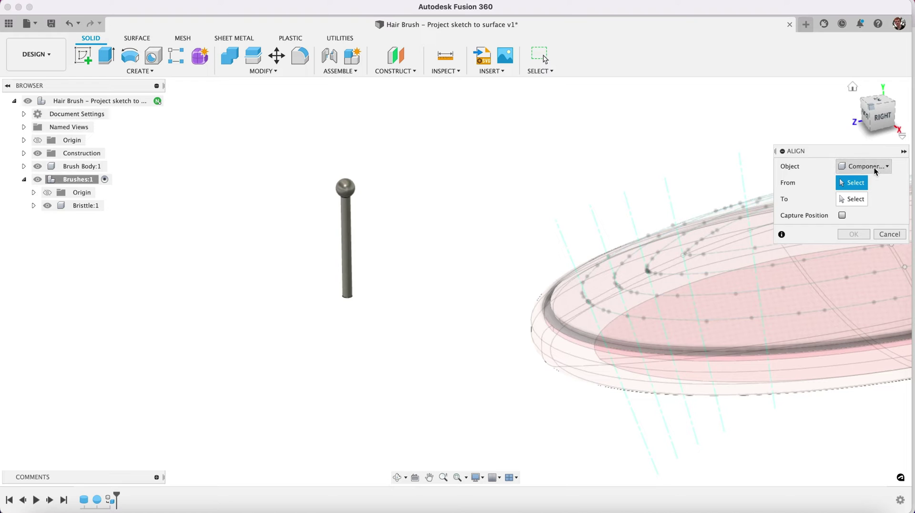
click(347, 219)
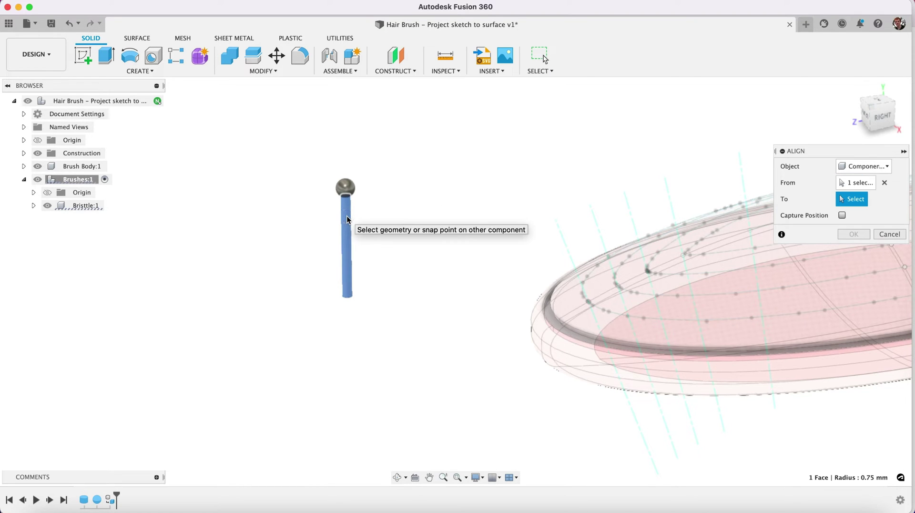
click(567, 246)
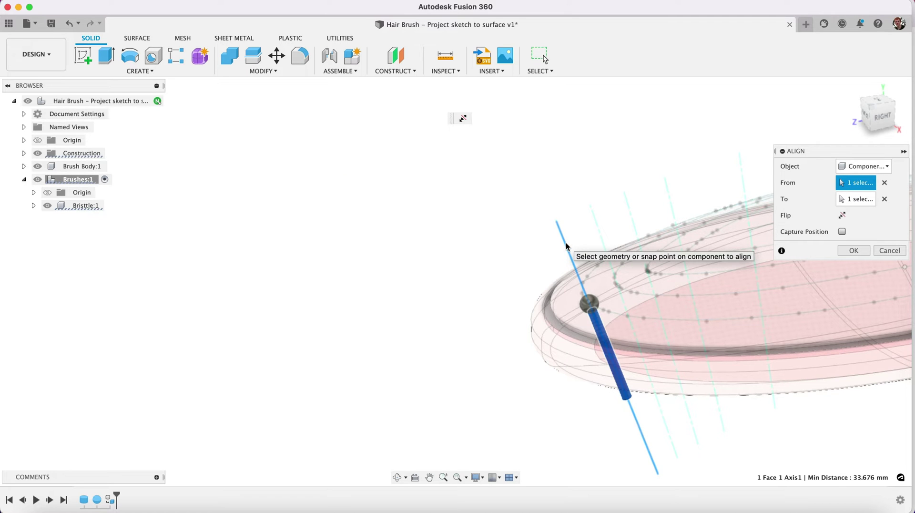
click(883, 122)
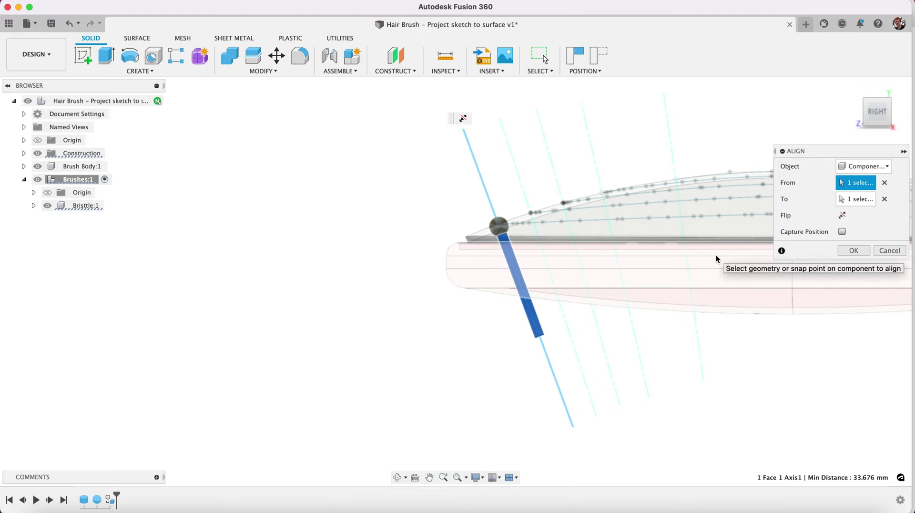
click(853, 251)
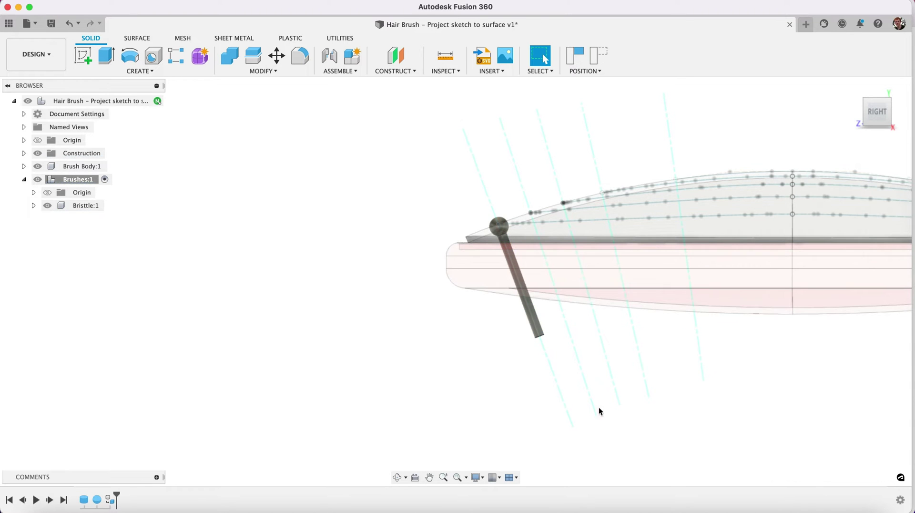
Move the Bristtle component about 10.9 mm along its aligned axis, ball end outward from the brush body.
click(400, 476)
mouse_move(448, 206)
mouse_down()
mouse_move(470, 200)
mouse_move(490, 245)
mouse_move(428, 190)
mouse_move(448, 216)
mouse_up()
click(443, 477)
drag(562, 241, 564, 283)
click(399, 477)
drag(515, 250, 511, 239)
key(Escape)
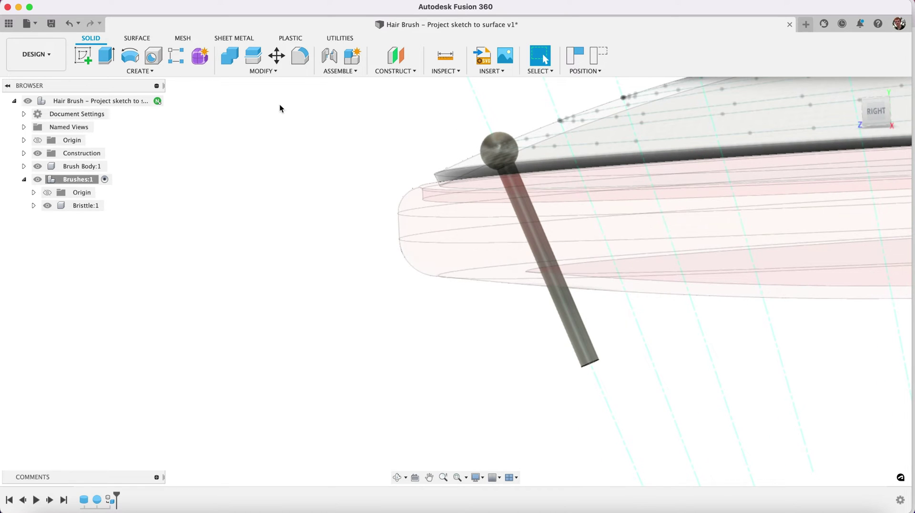
click(276, 57)
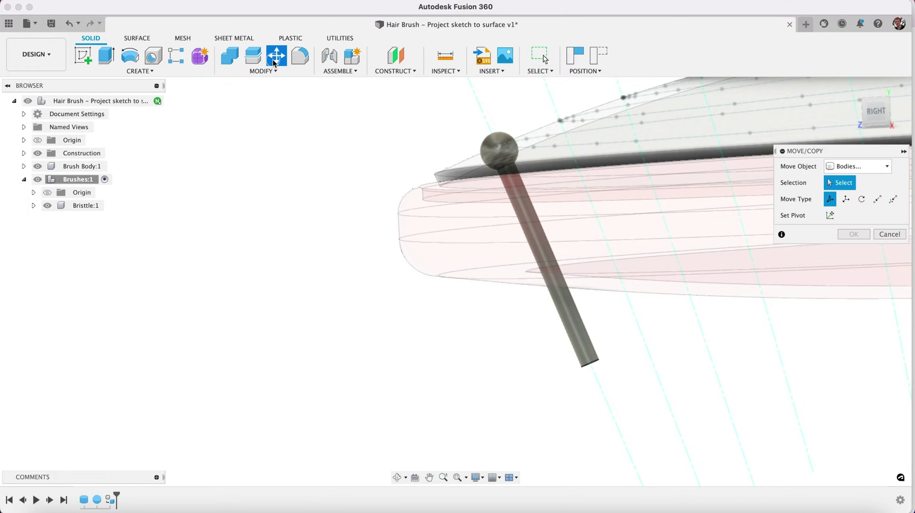
click(863, 166)
click(853, 181)
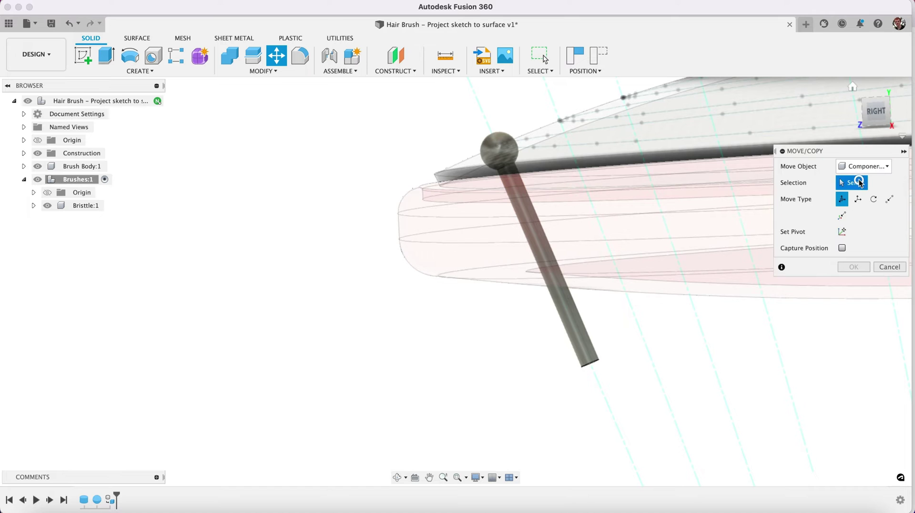
click(92, 207)
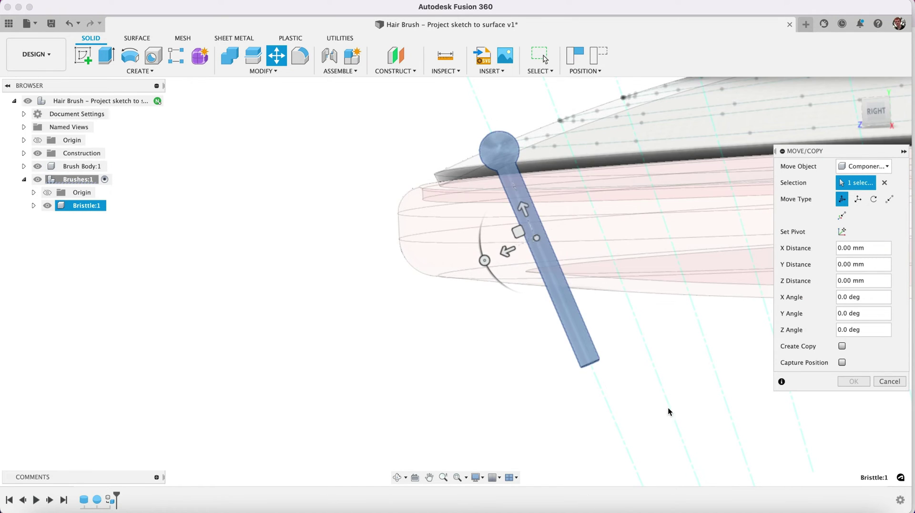
drag(523, 210, 468, 83)
Extend the bristle's outward move to about 18.1 mm so its base rests on the dome surface, and apply it.
scroll(550, 307, down, 10)
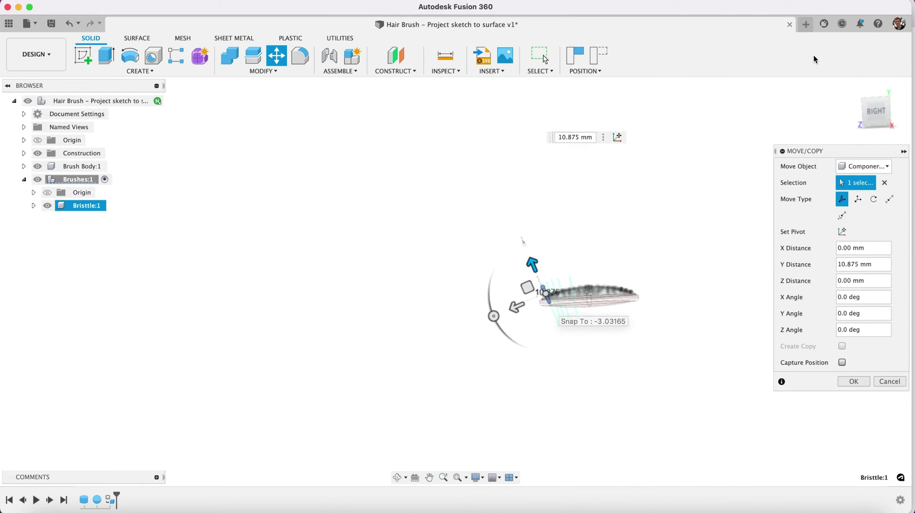
click(444, 477)
mouse_move(570, 362)
mouse_down()
mouse_move(572, 404)
mouse_move(348, 351)
mouse_move(220, 357)
mouse_up()
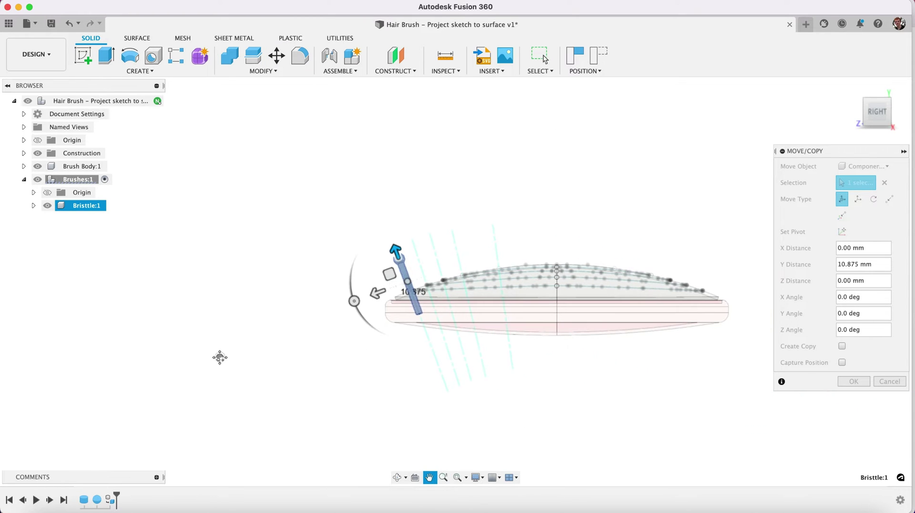
click(444, 477)
drag(438, 177, 440, 250)
key(Escape)
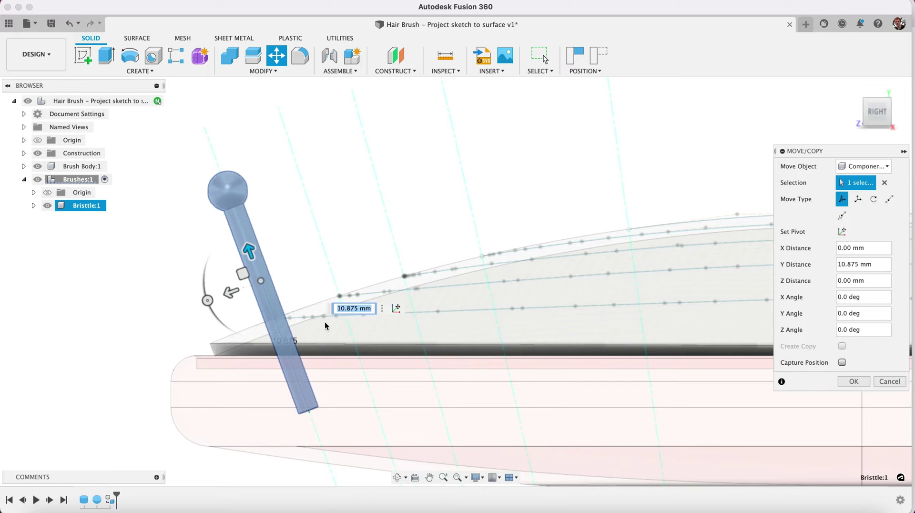
drag(252, 246, 217, 164)
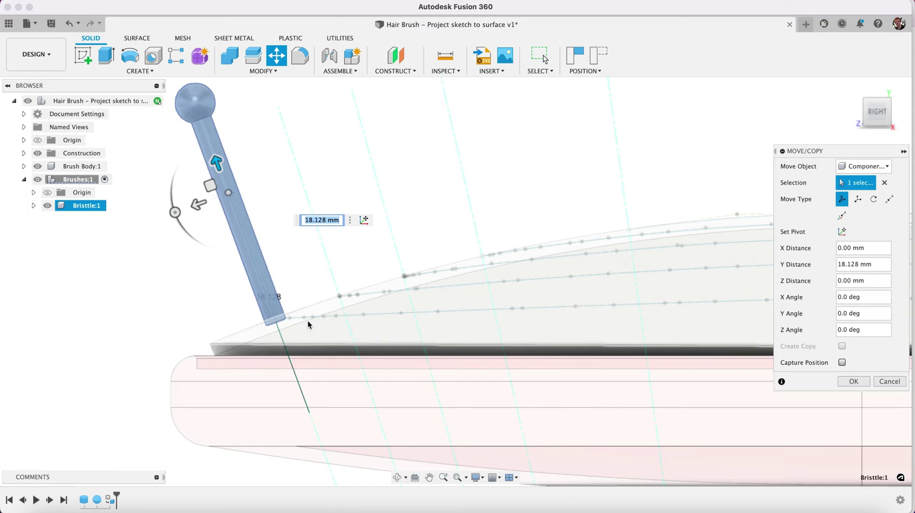
click(854, 381)
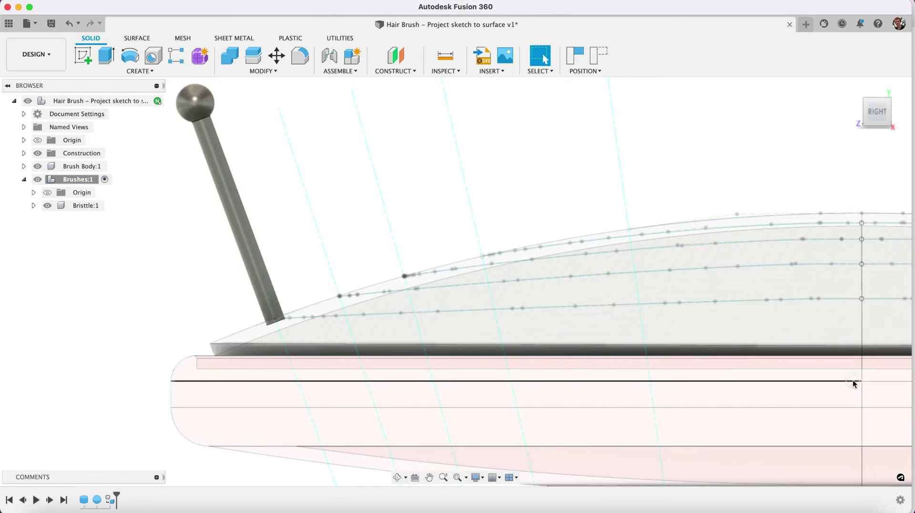
Copy the Bristtle component and paste it in place as a new independent component inside Brushes.
click(397, 477)
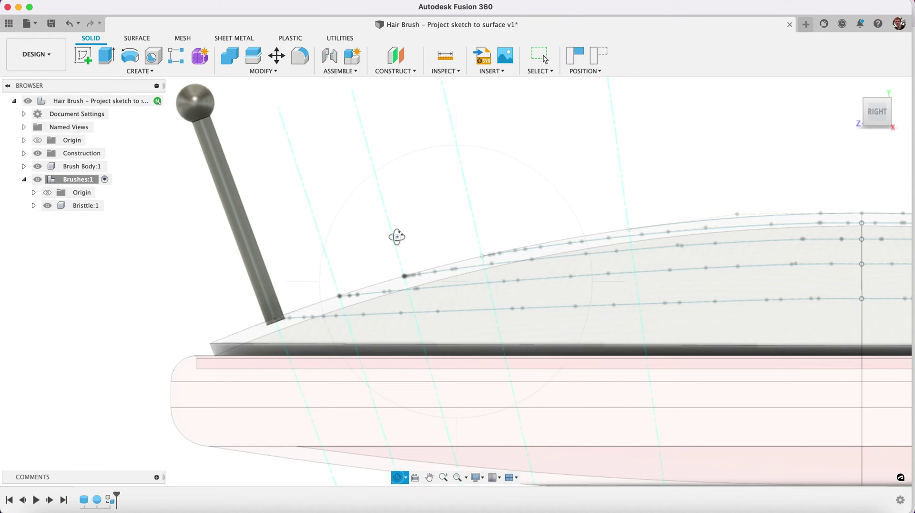
drag(398, 236, 451, 276)
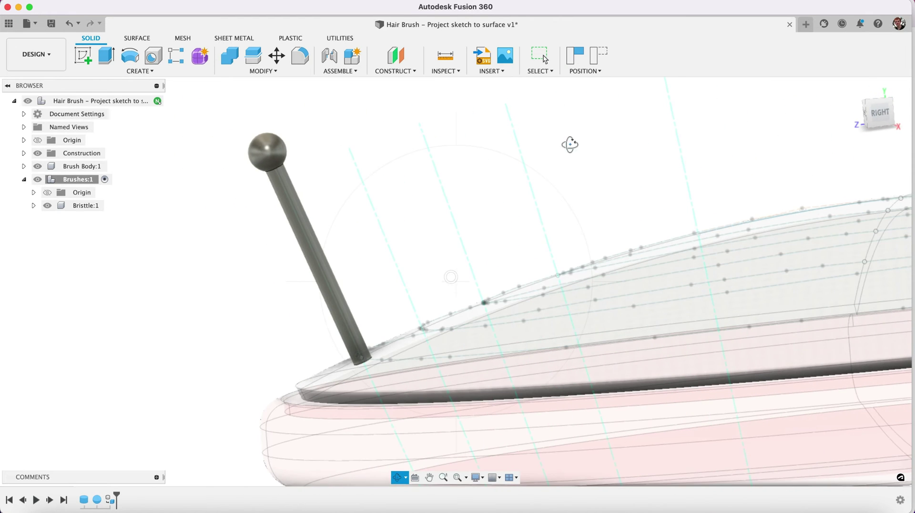
key(Escape)
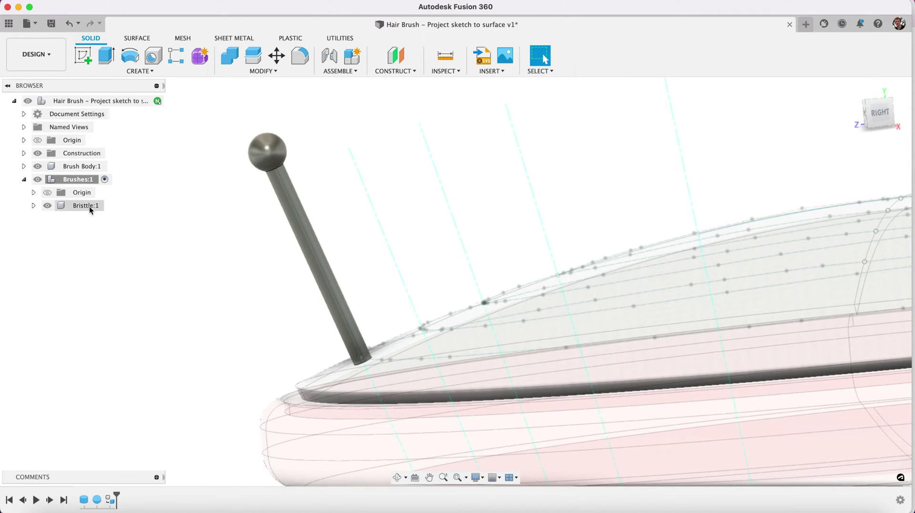
click(86, 206)
right_click(87, 207)
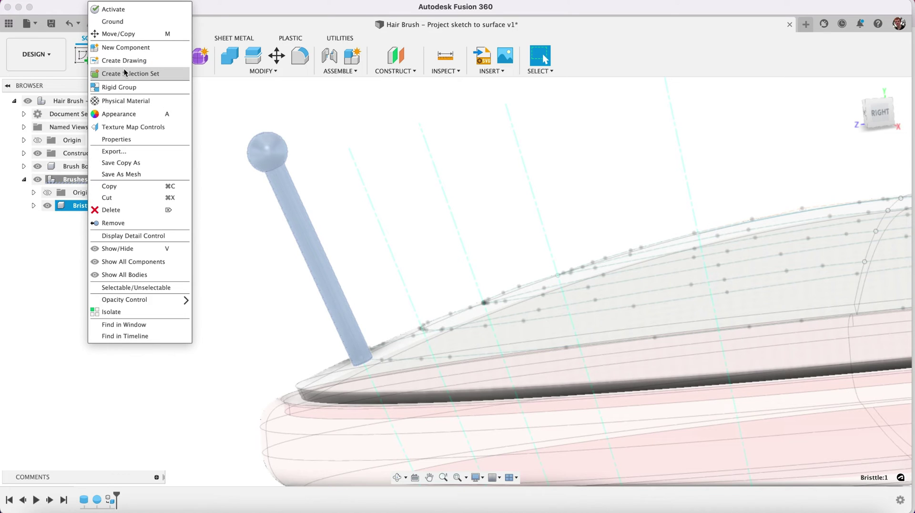
click(119, 184)
right_click(76, 180)
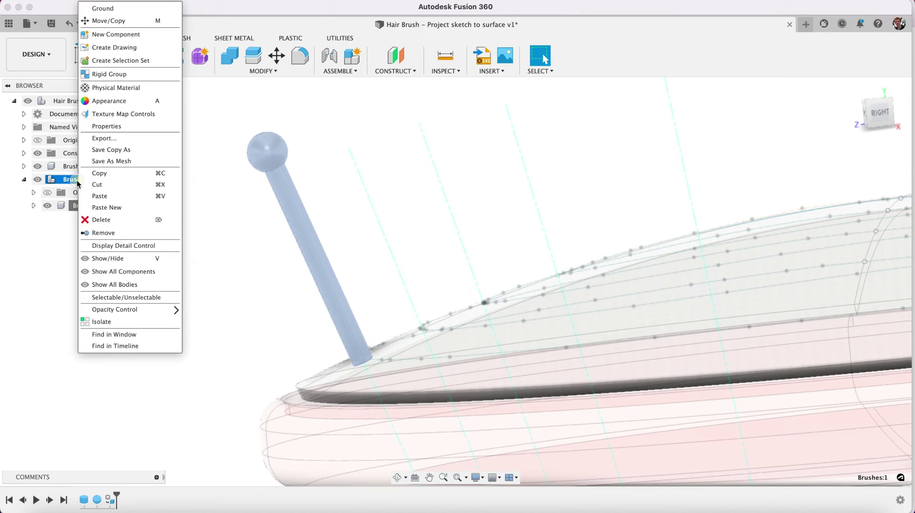
click(104, 208)
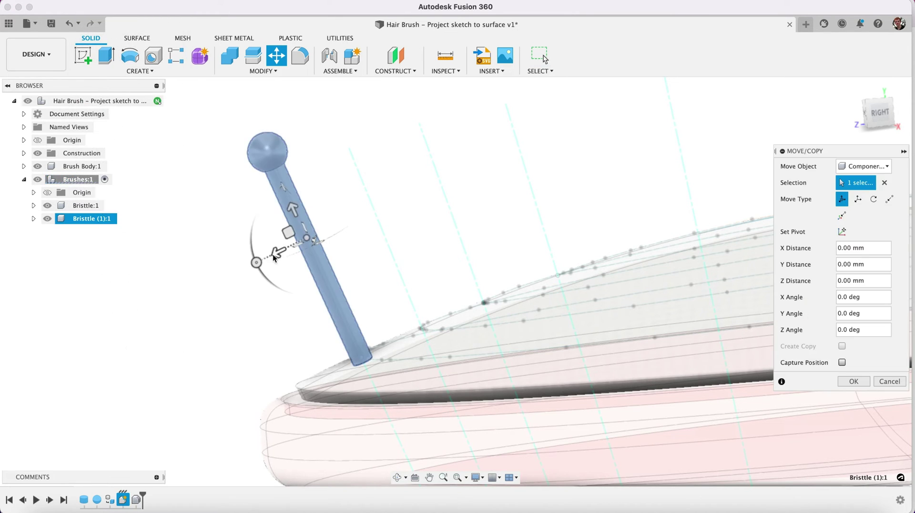
click(853, 381)
Try to align the pasted bristle copy as a whole component with the second perpendicular axis.
click(86, 219)
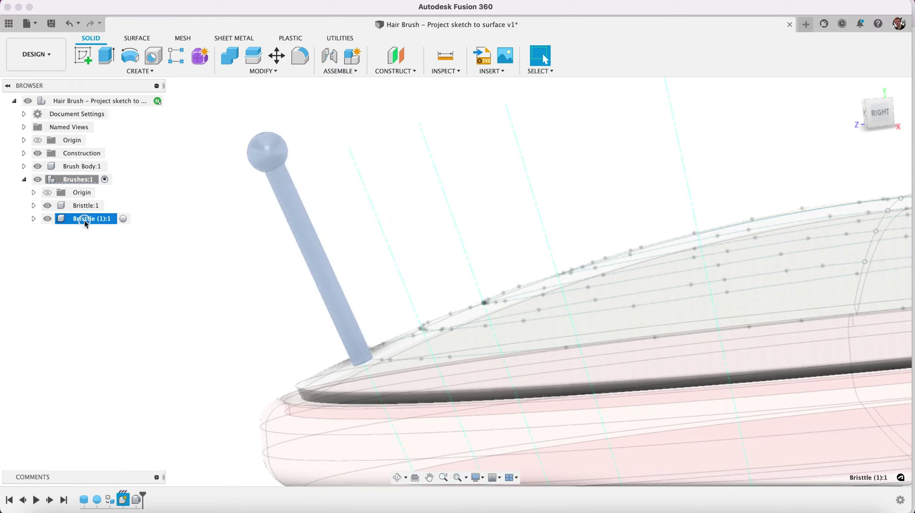
click(292, 72)
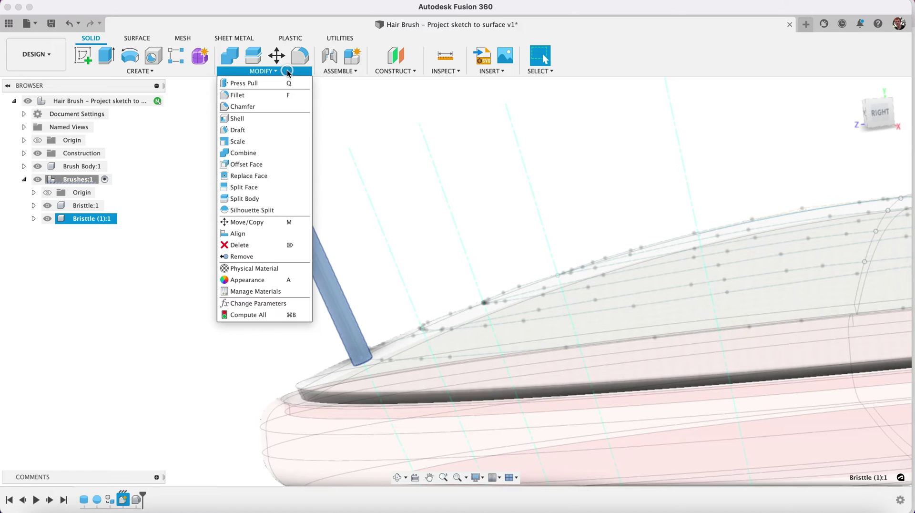
click(270, 234)
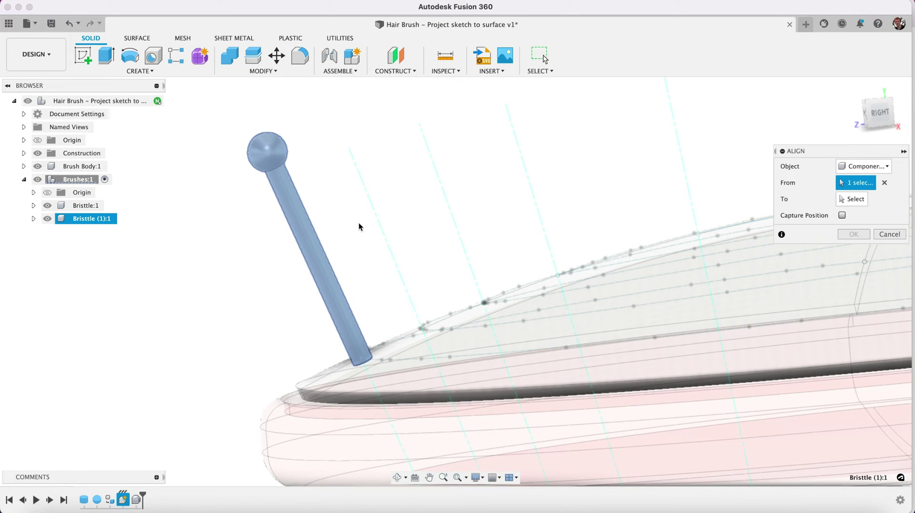
click(856, 199)
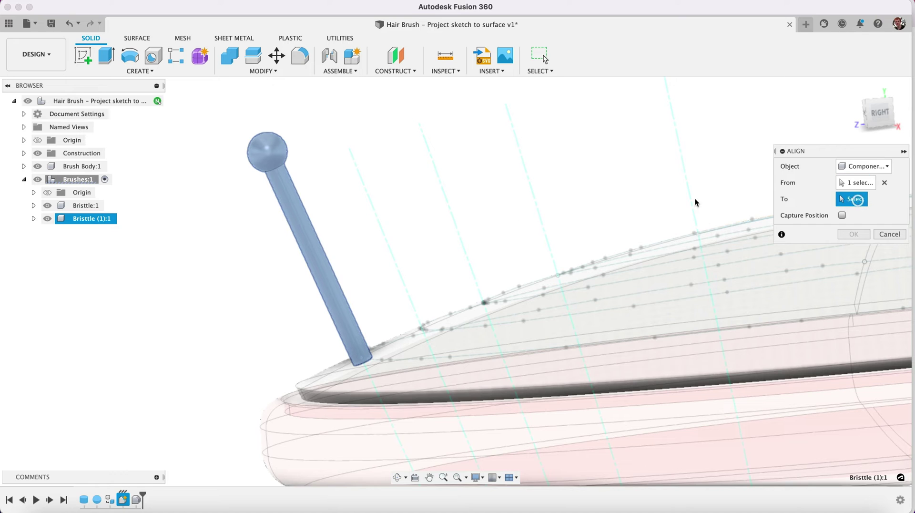
click(373, 213)
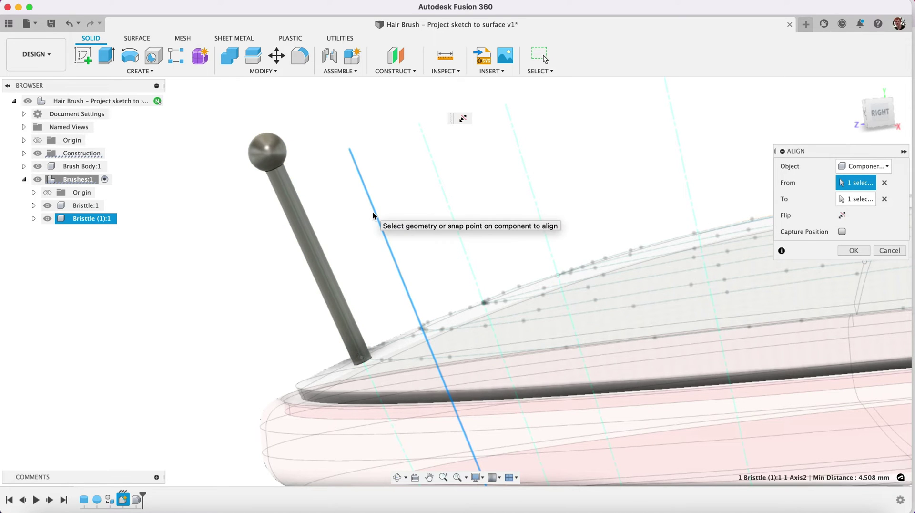
click(853, 252)
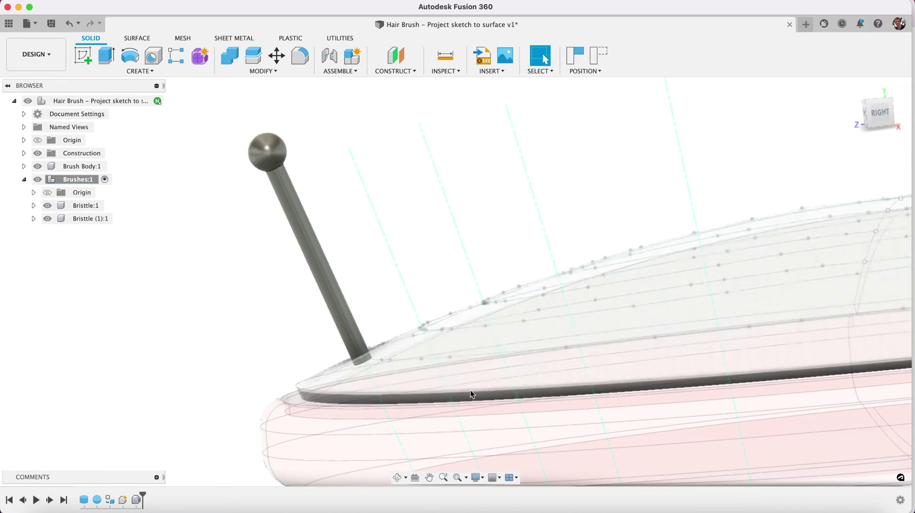
click(443, 477)
drag(499, 256, 495, 205)
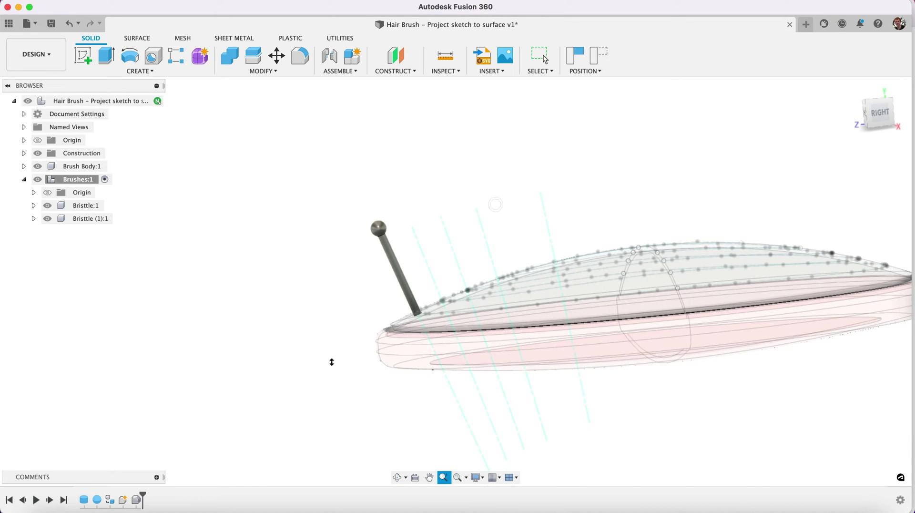
click(882, 114)
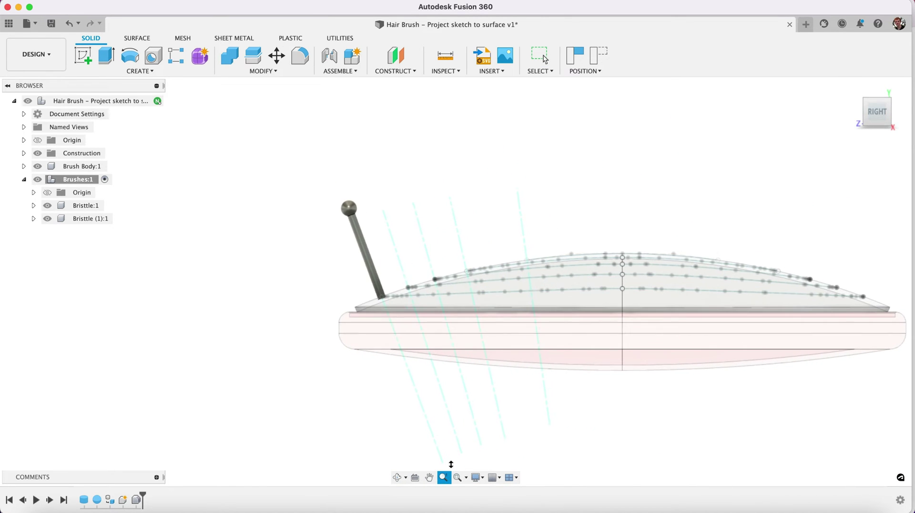
click(397, 477)
drag(470, 255, 481, 279)
key(Escape)
click(97, 218)
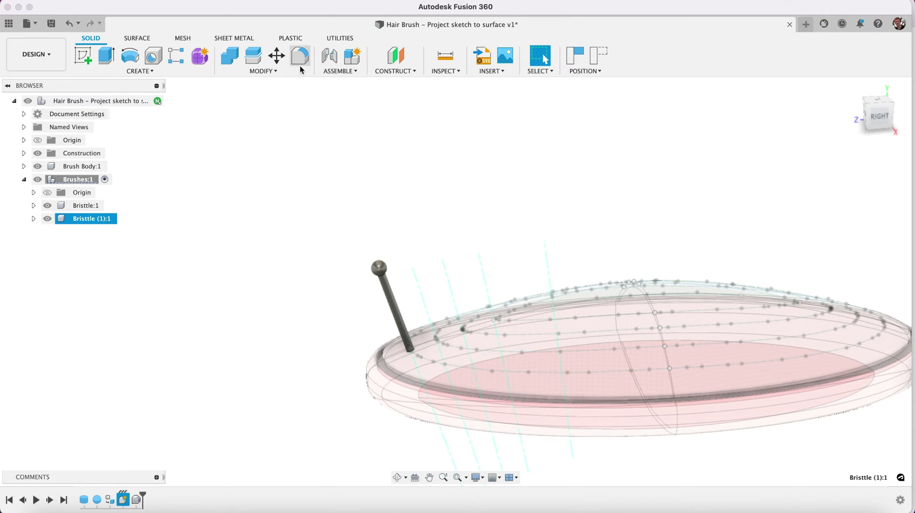
key(m)
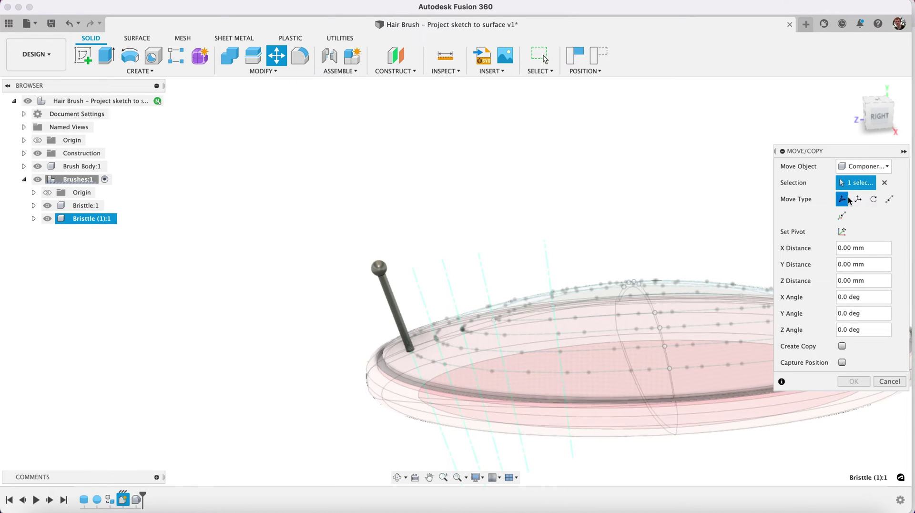
click(387, 292)
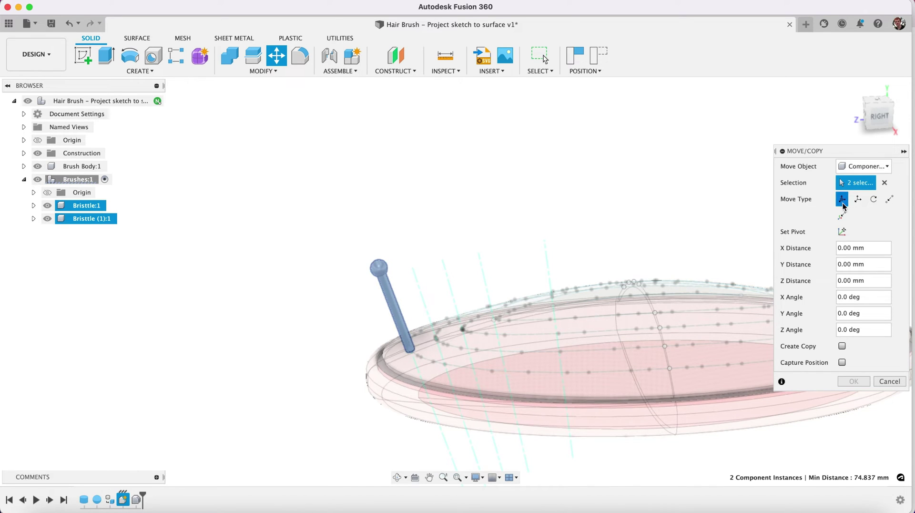
click(889, 382)
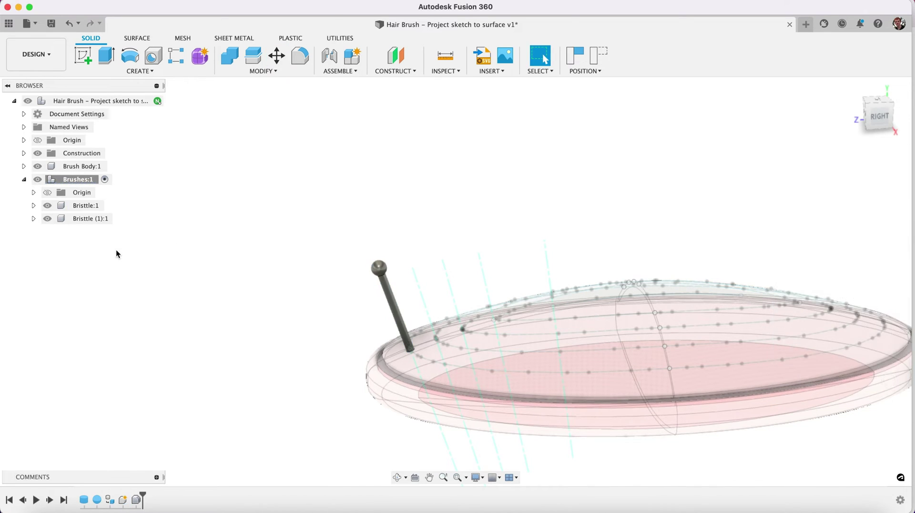
Locate the displaced Bristtle (1) component relative to the brush body.
click(76, 219)
click(284, 60)
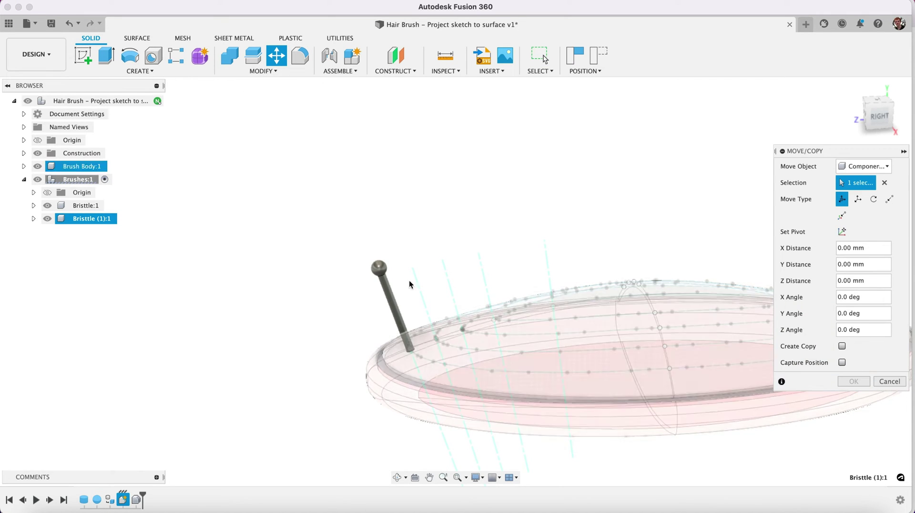
click(443, 477)
mouse_move(479, 286)
mouse_down()
mouse_move(474, 184)
mouse_move(479, 238)
mouse_up()
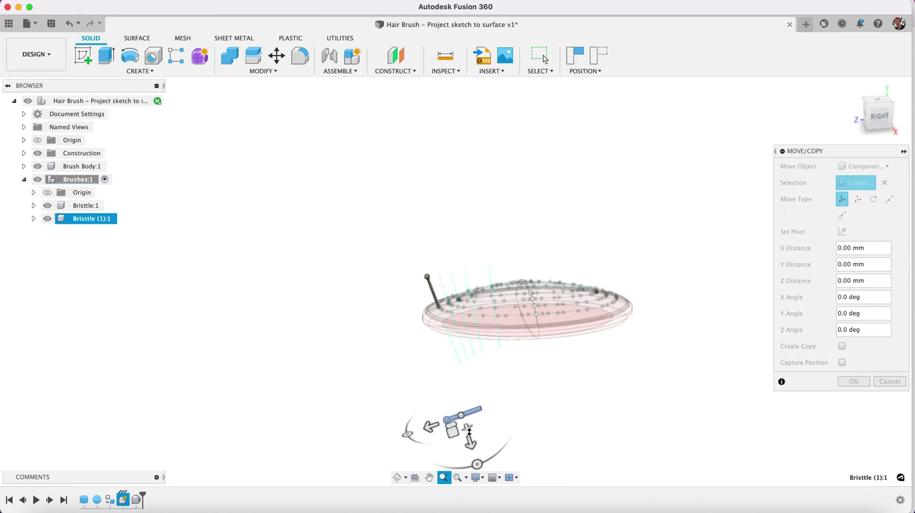
key(Escape)
click(889, 382)
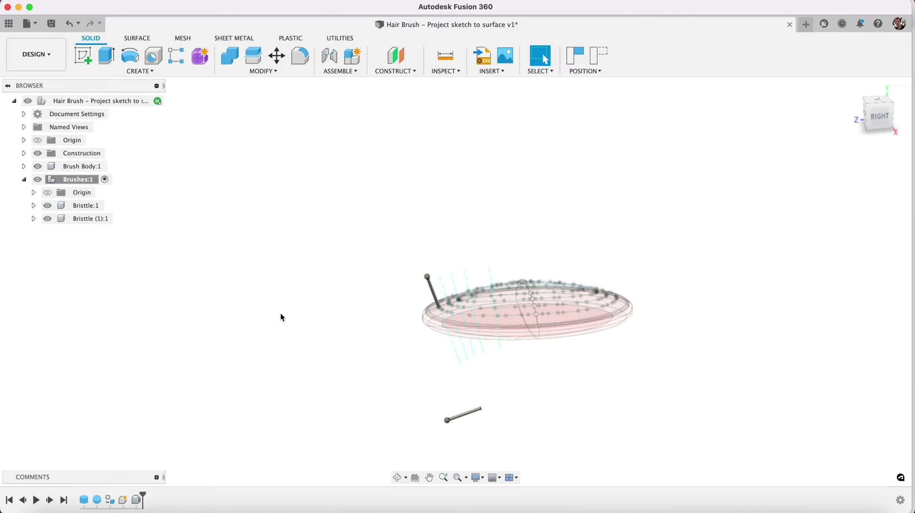
click(138, 500)
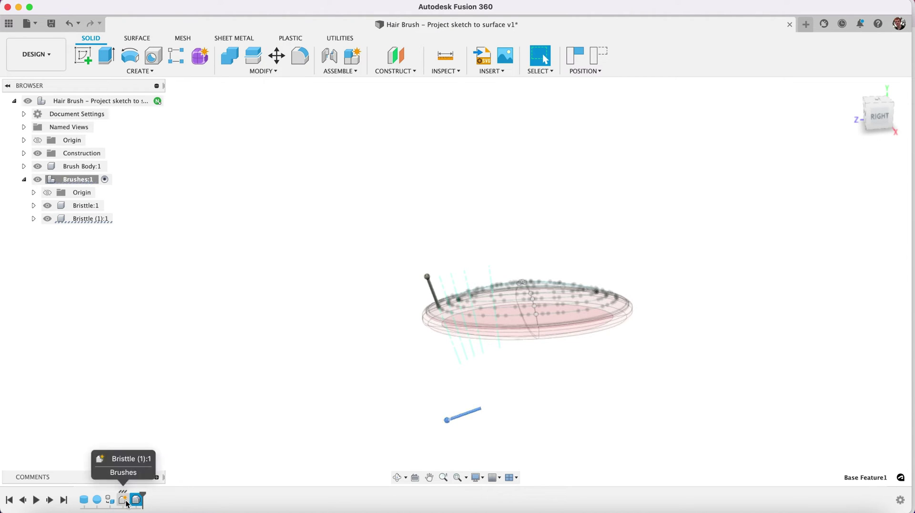
click(93, 219)
click(275, 177)
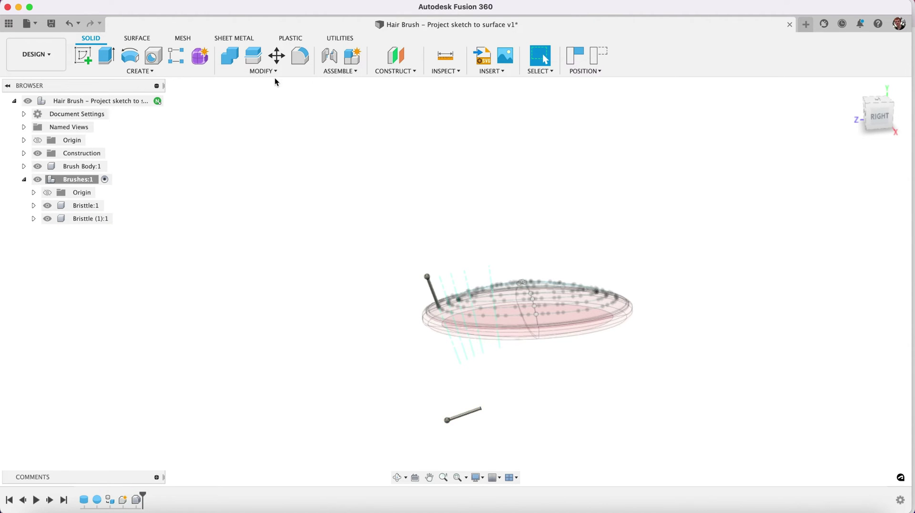
Revert the displaced Bristtle (1) copy to its original position over the first bristle.
click(596, 63)
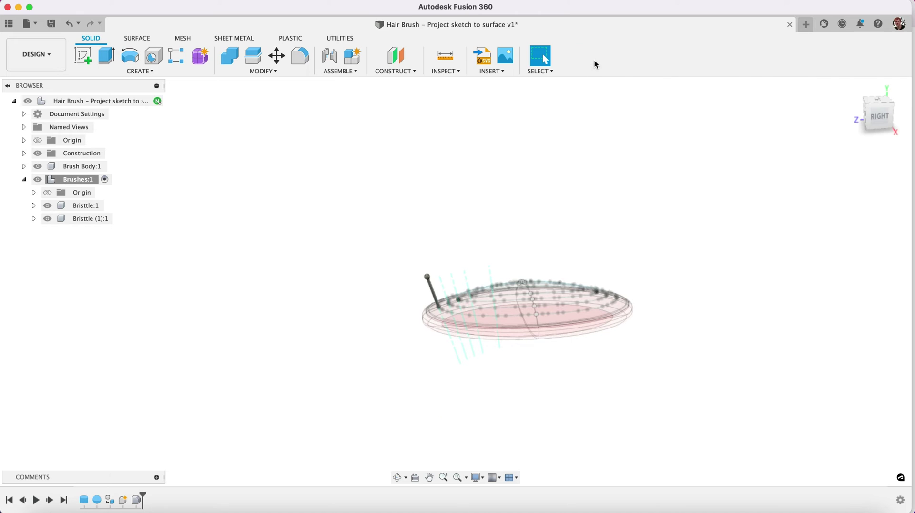
click(47, 218)
click(434, 477)
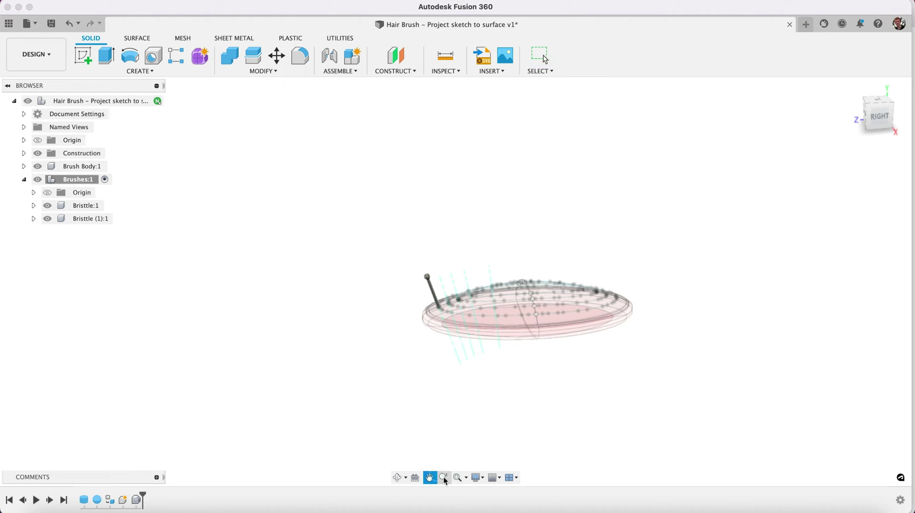
drag(428, 271, 435, 351)
key(Escape)
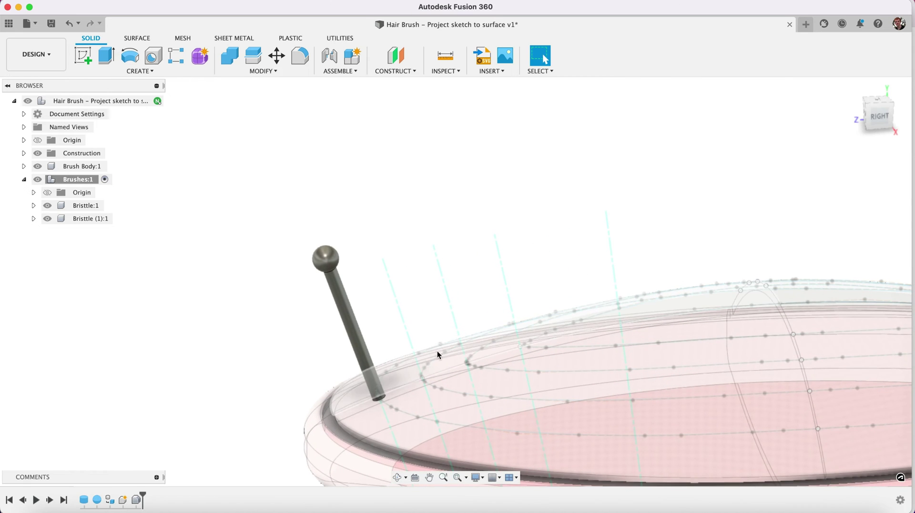
Align the cylindrical shaft face of the overlapping bristle copy with the second perpendicular axis.
click(261, 71)
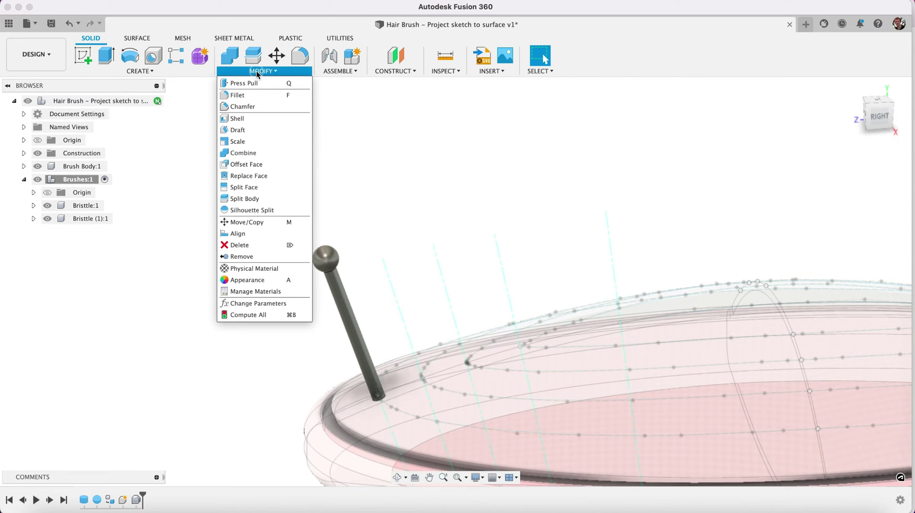
click(249, 233)
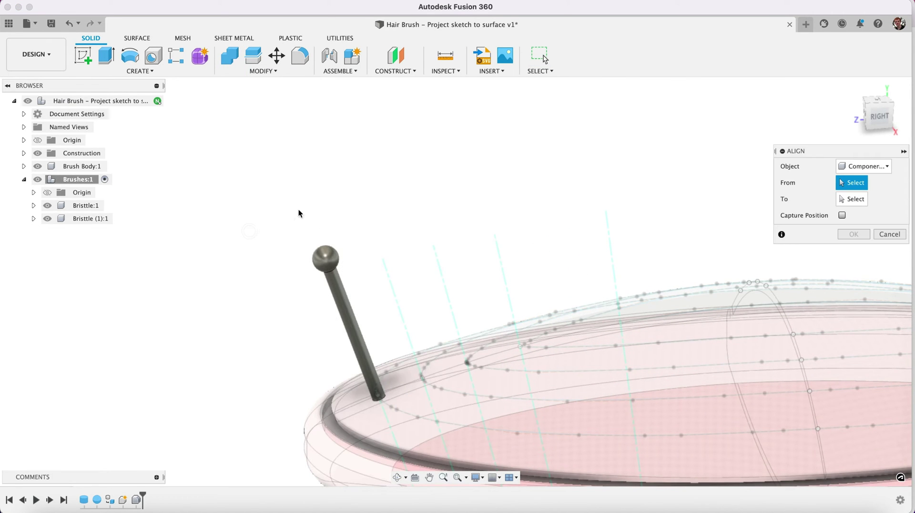
click(336, 289)
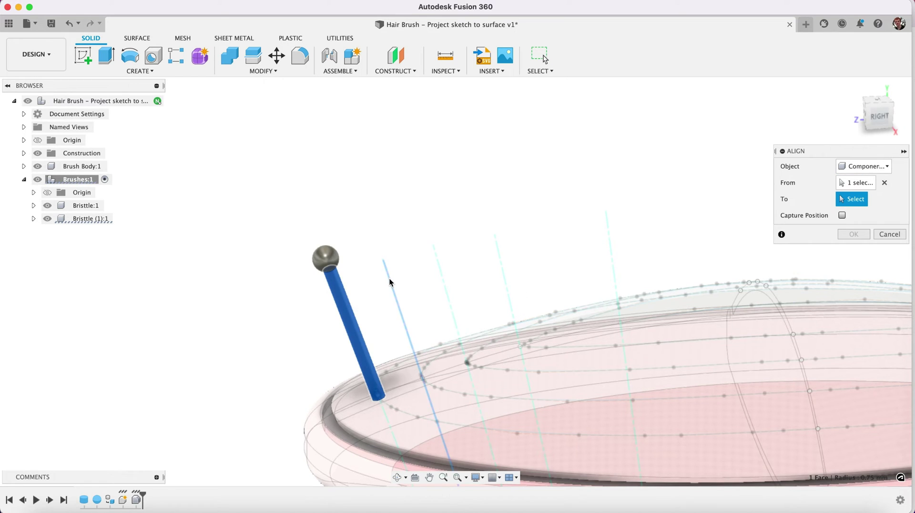
click(468, 360)
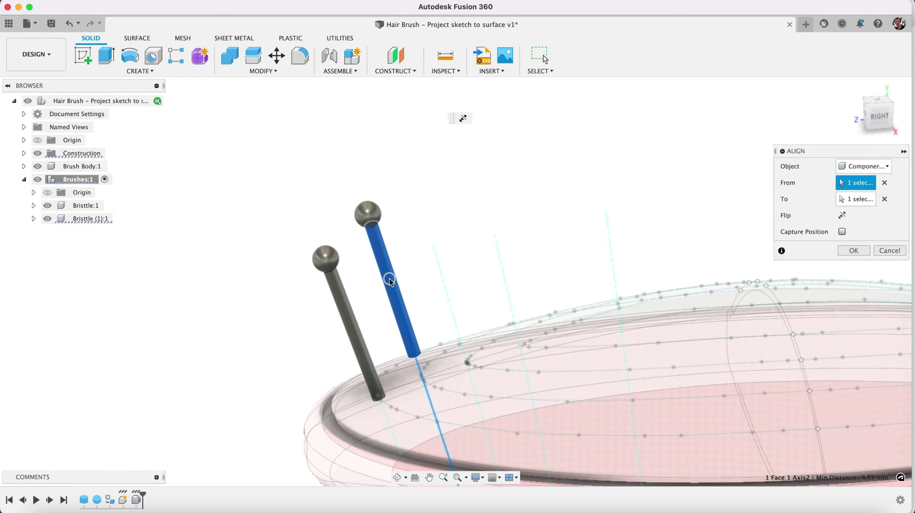
click(879, 121)
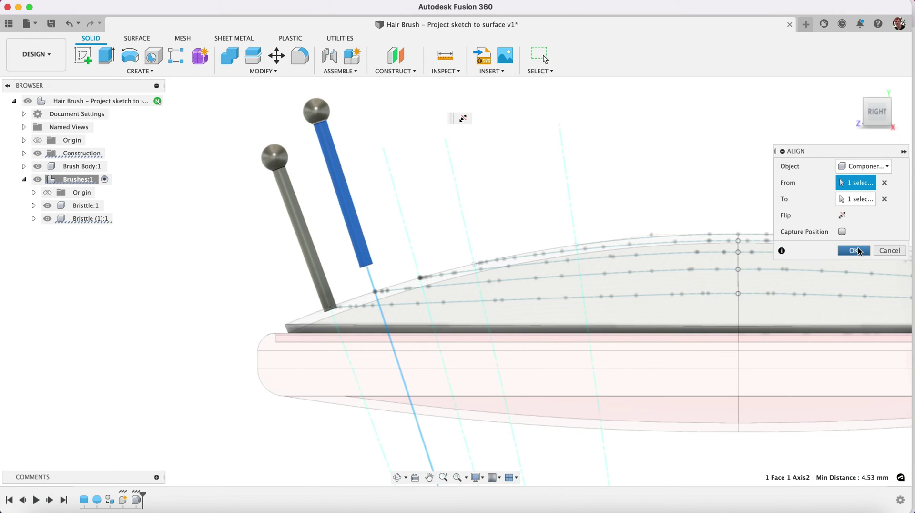
click(854, 251)
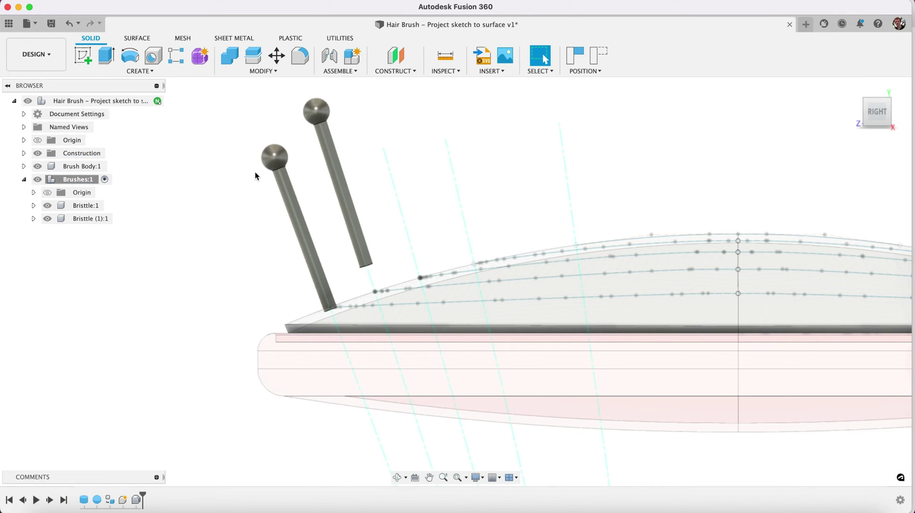
Move Bristtle (1) inward along its axis until its base rests on the dome surface.
click(270, 62)
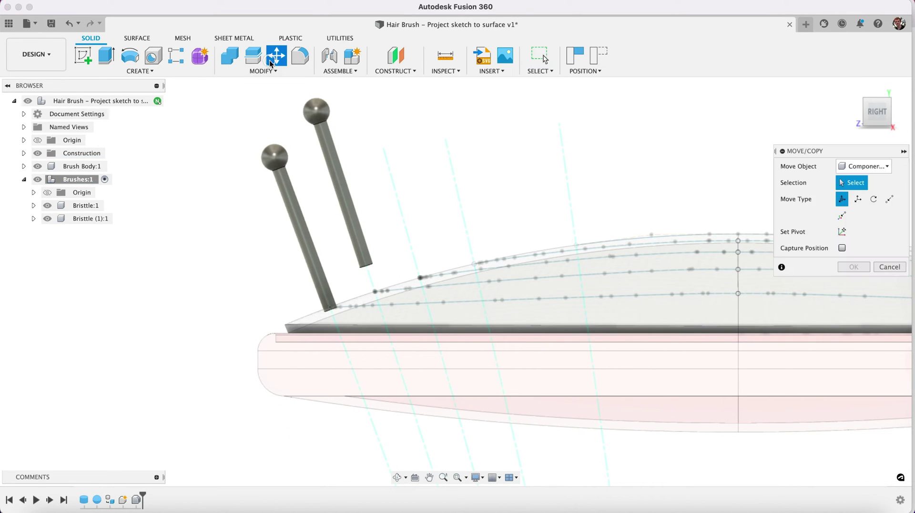
click(78, 218)
drag(324, 142, 333, 172)
click(854, 381)
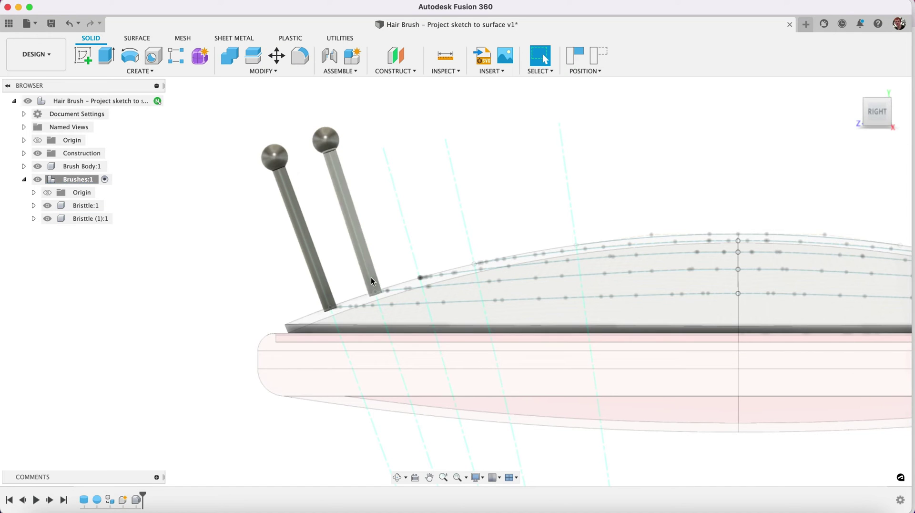
Copy Bristtle (1) and paste it in place as a new independent component inside Brushes.
right_click(94, 219)
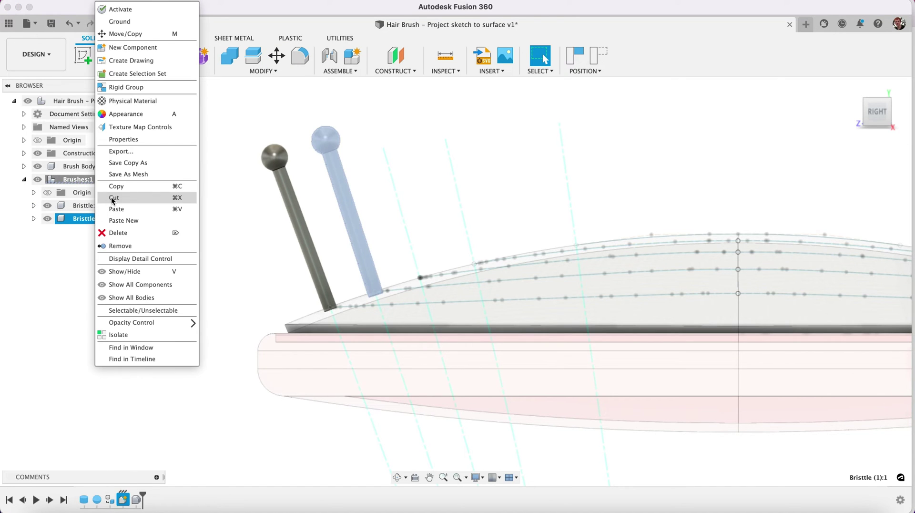
click(123, 189)
right_click(81, 180)
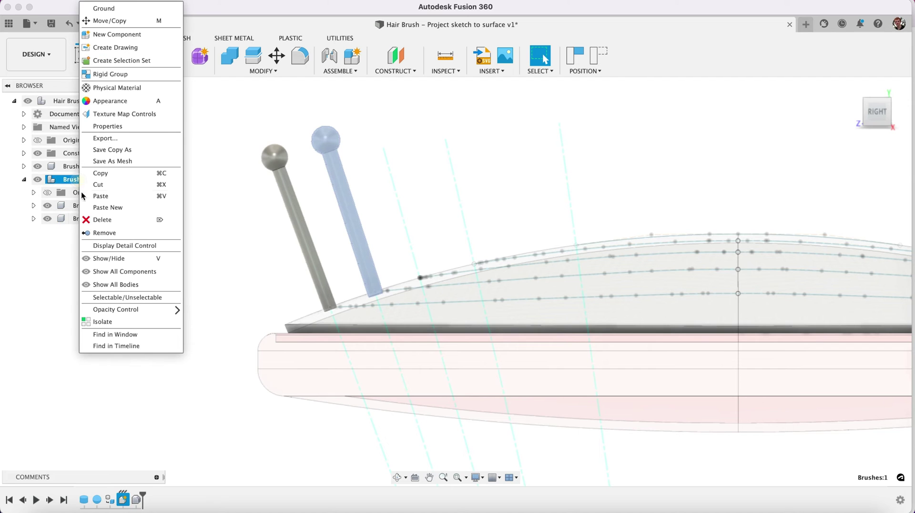
click(107, 208)
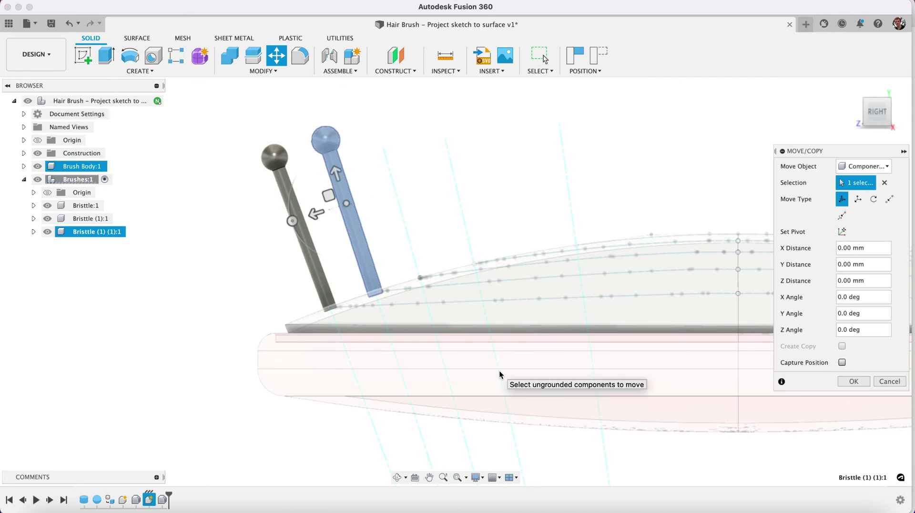
click(853, 382)
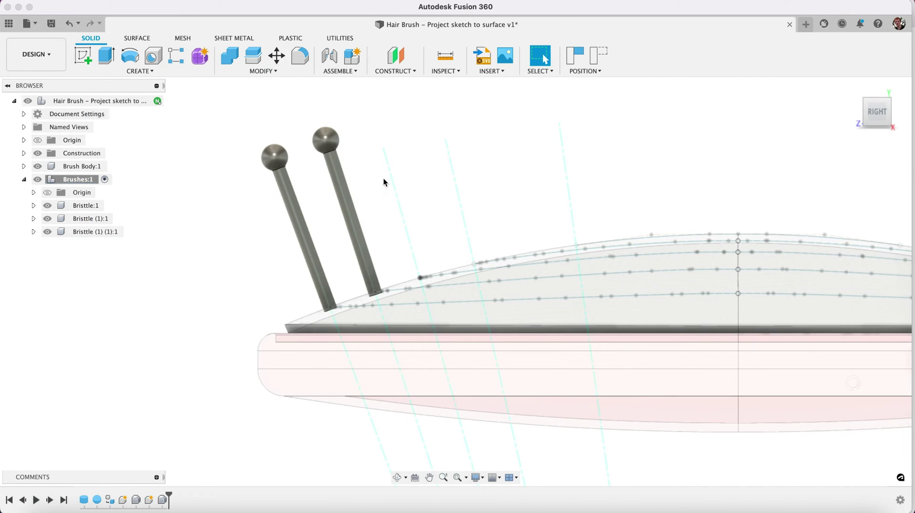
Align the shaft face of one of the two overlapping bristles with the third perpendicular axis.
click(103, 232)
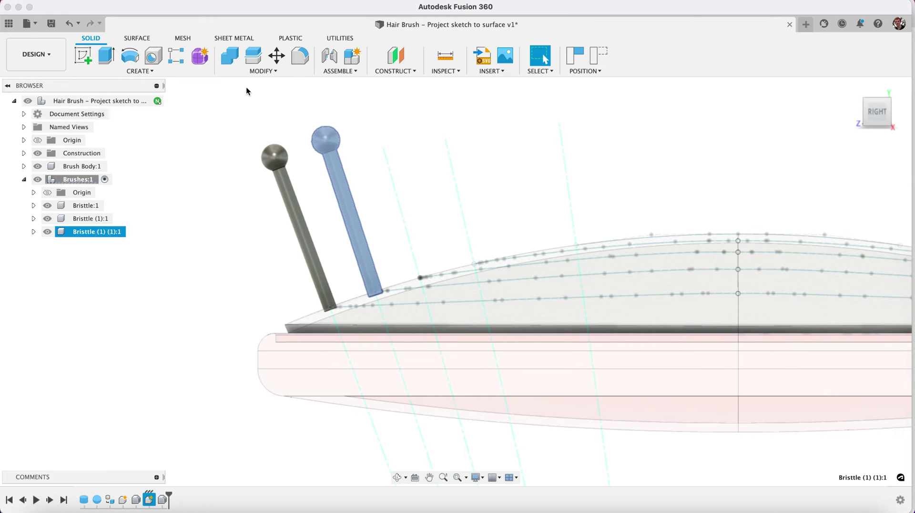
click(259, 71)
click(259, 70)
click(172, 145)
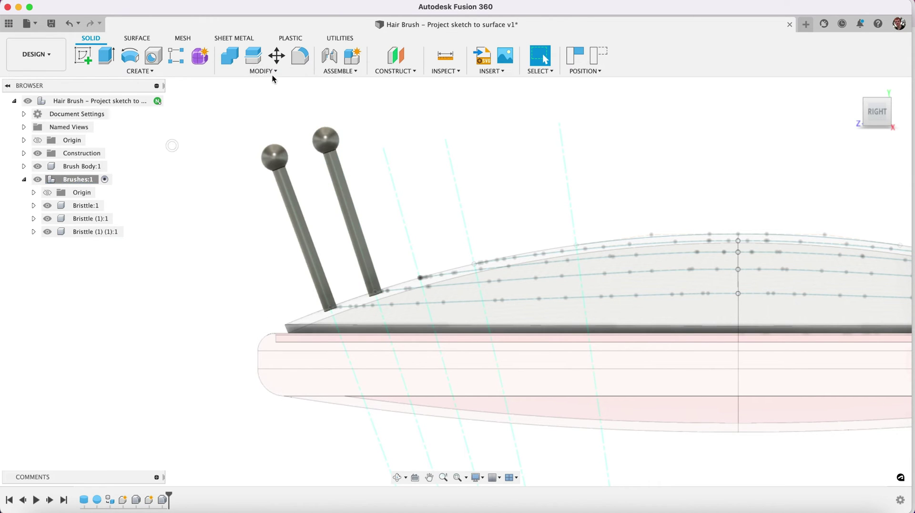
click(275, 72)
click(256, 234)
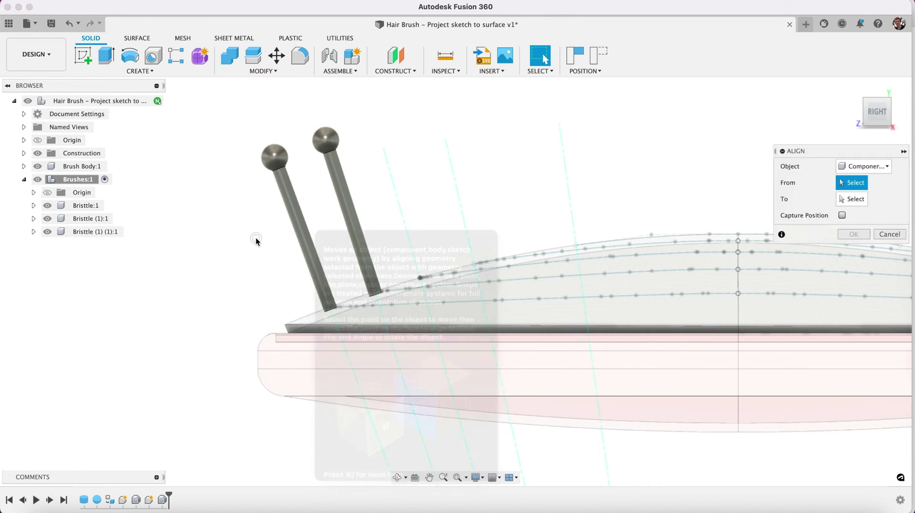
click(345, 191)
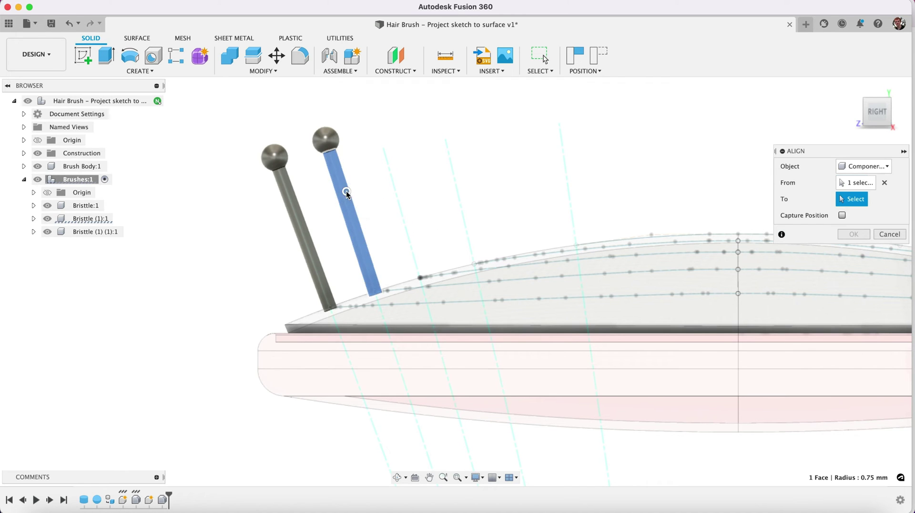
click(394, 185)
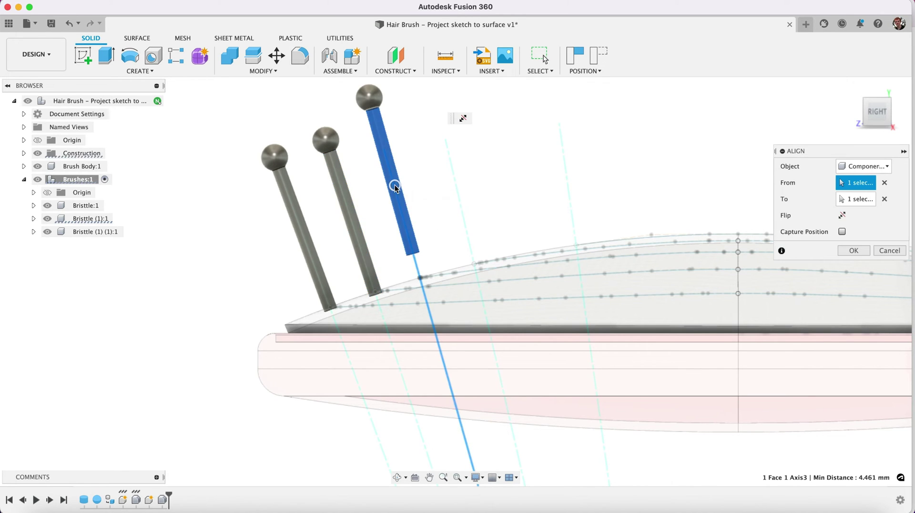
click(854, 250)
click(93, 232)
click(280, 68)
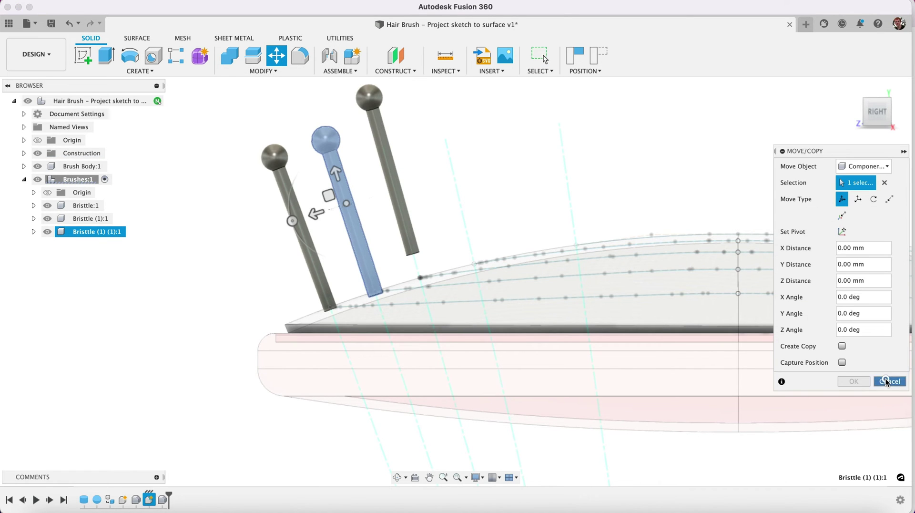
click(885, 382)
Move Bristtle (1) -3.09 mm along its Y direction so its base rests on the dome surface.
click(92, 219)
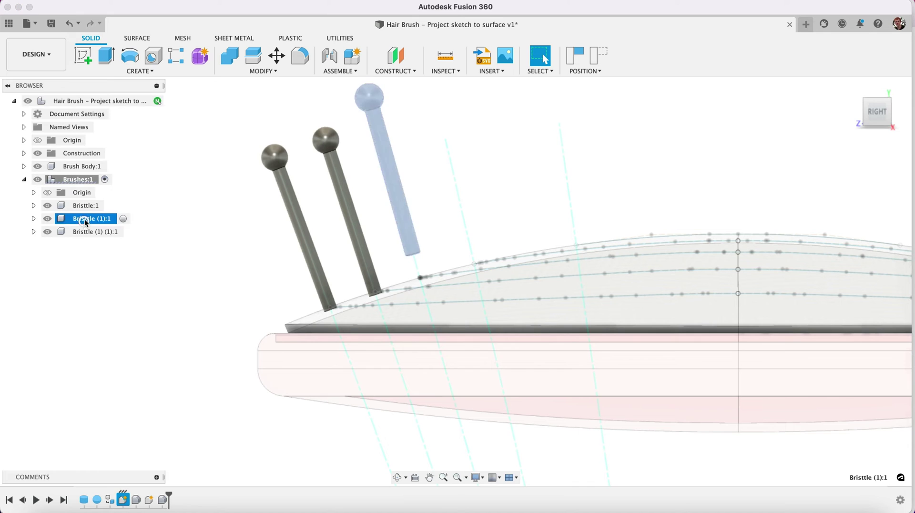
click(280, 62)
drag(376, 144, 387, 161)
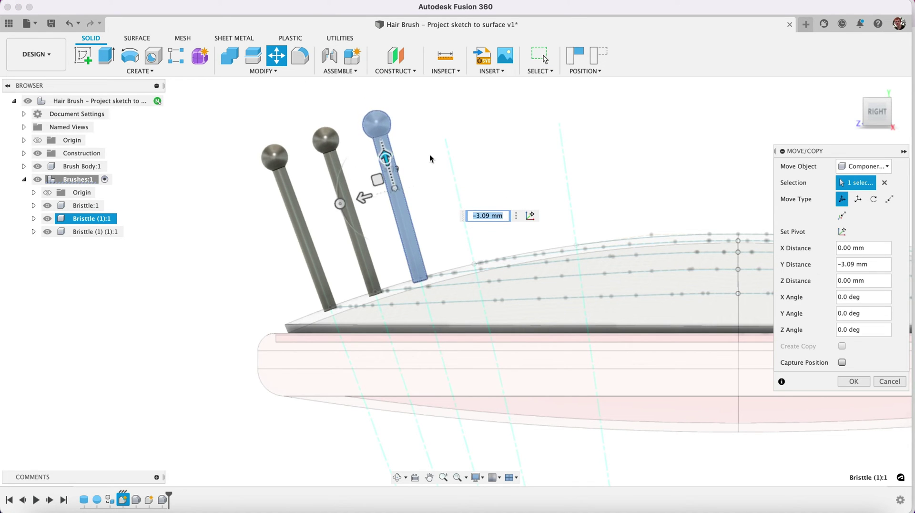
click(853, 381)
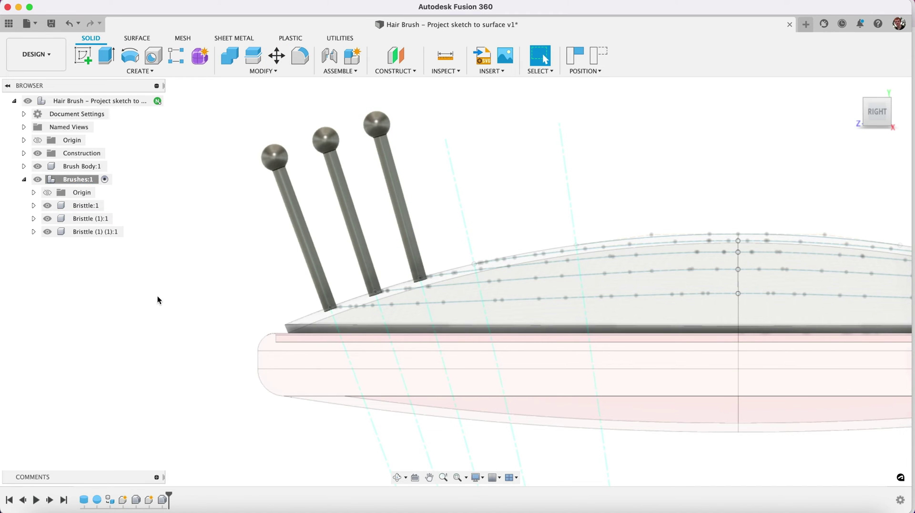
Copy Bristtle (1) (1) and paste it in place as a new independent component inside Brushes.
right_click(85, 231)
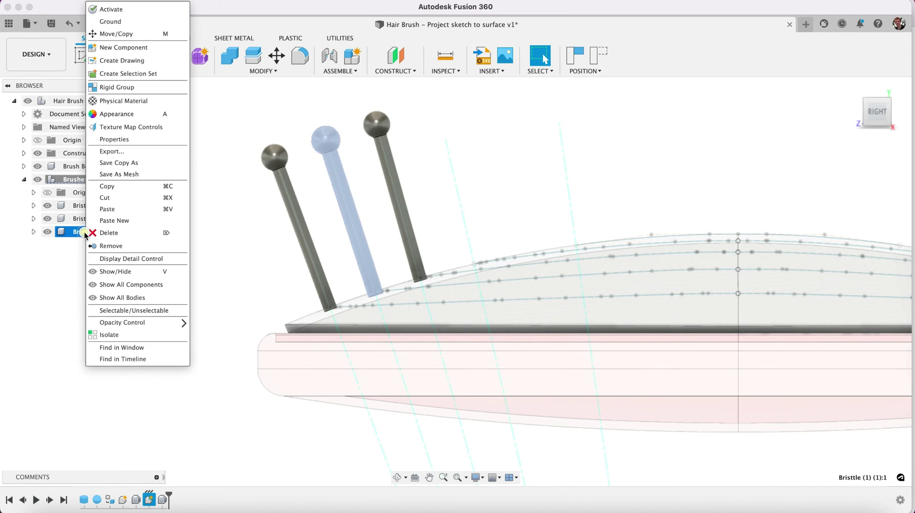
click(115, 196)
right_click(80, 181)
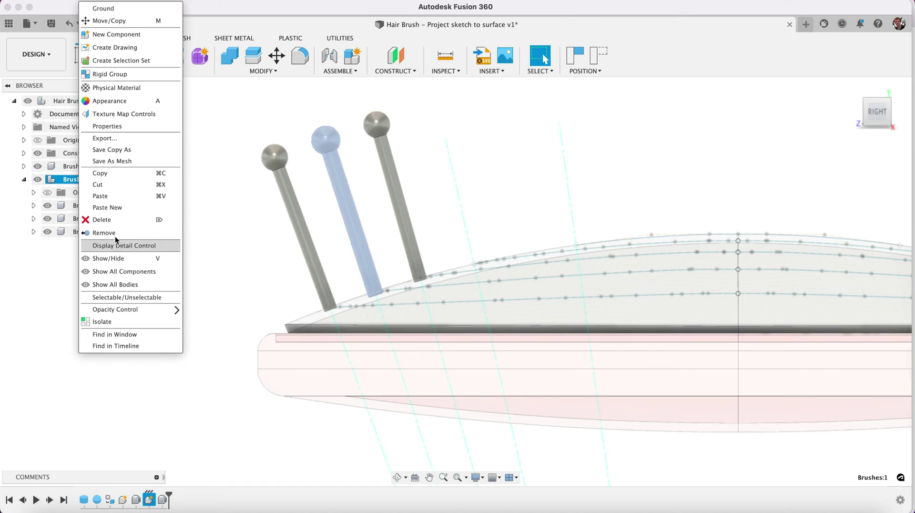
click(112, 210)
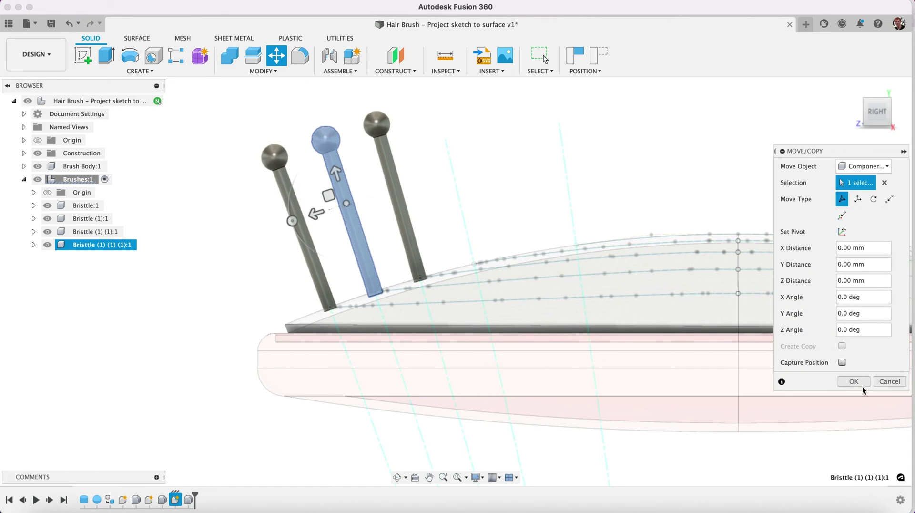
click(858, 382)
Align the shaft face of the pasted bristle, Bristtle (1) (1) (1), with the fourth perpendicular axis.
click(263, 71)
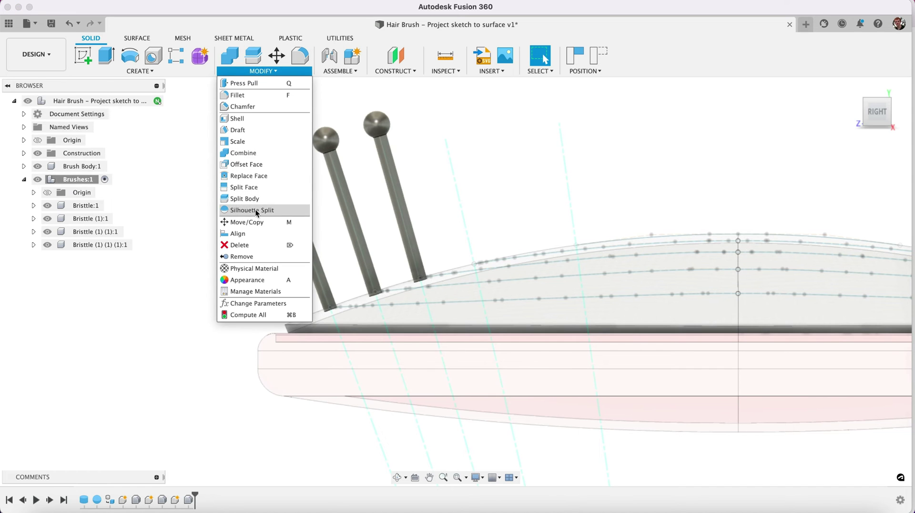
click(238, 233)
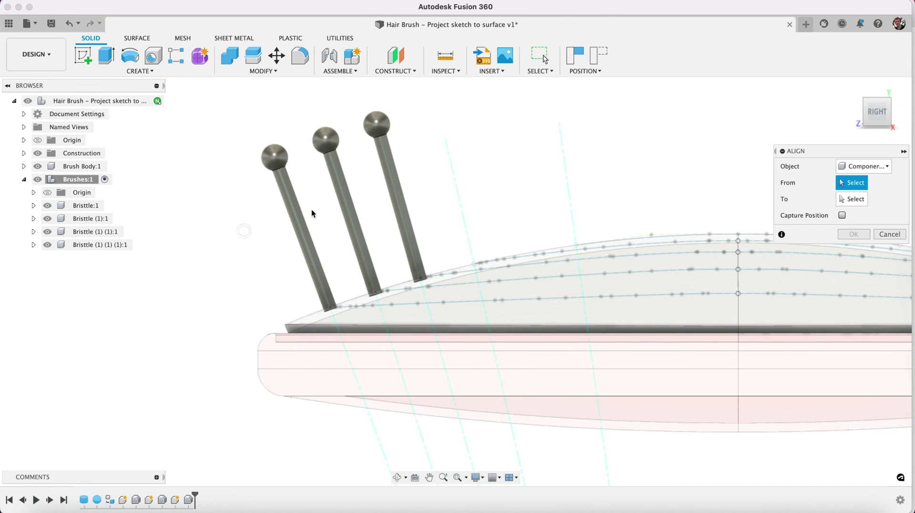
click(342, 188)
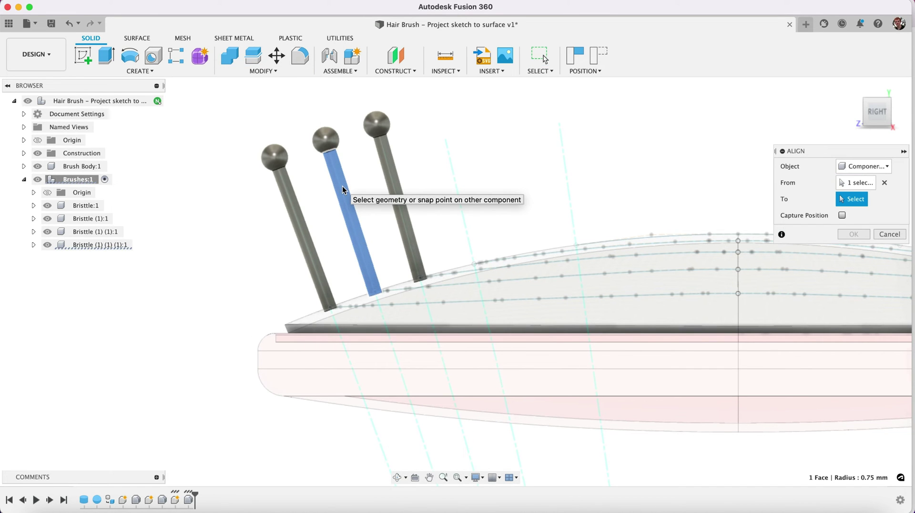
click(451, 164)
click(854, 251)
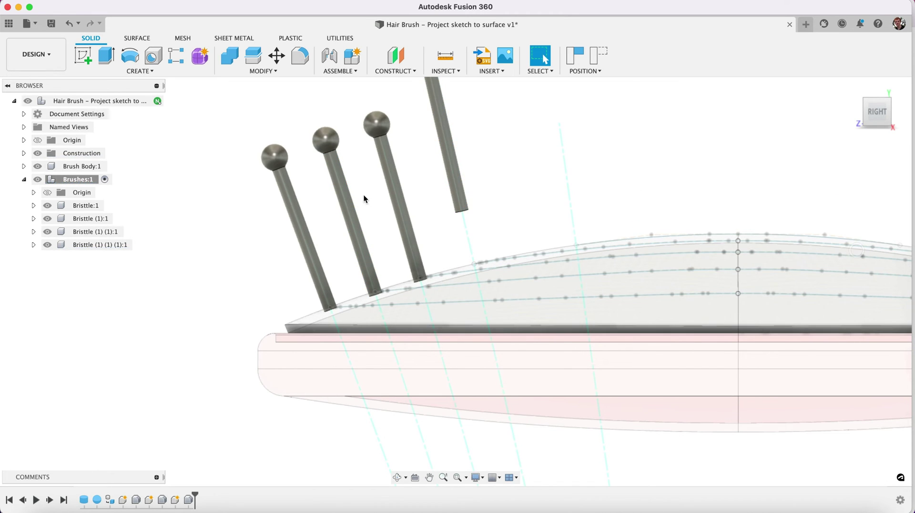
Move Bristtle (1) (1) (1) inward along the fourth axis until its base rests on the dome surface.
click(270, 59)
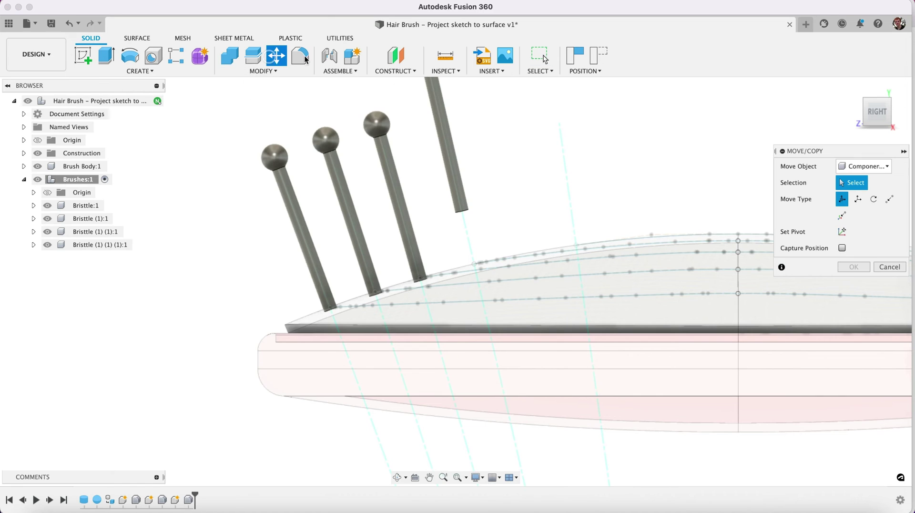
click(98, 245)
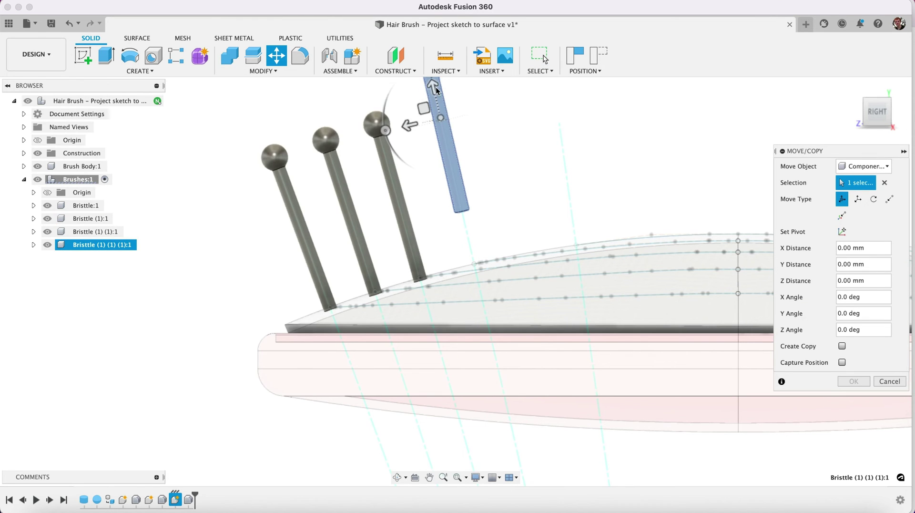
drag(432, 91, 450, 141)
click(854, 381)
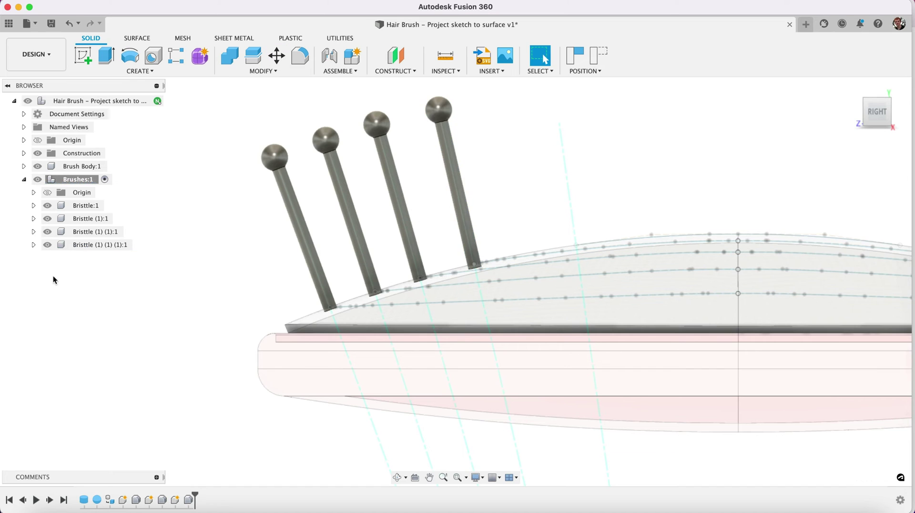
Copy Bristtle (1) (1) (1) and paste it in place as a new independent component inside Brushes.
right_click(78, 246)
click(103, 199)
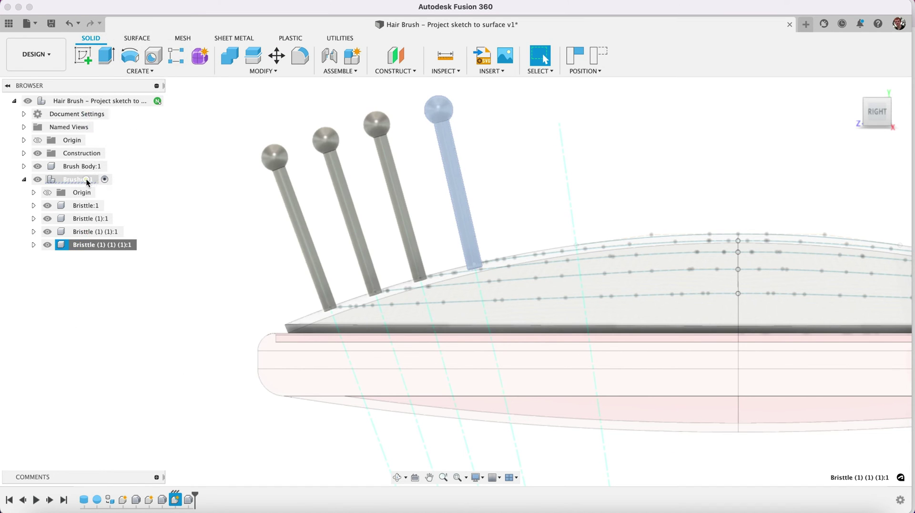
right_click(86, 179)
click(110, 207)
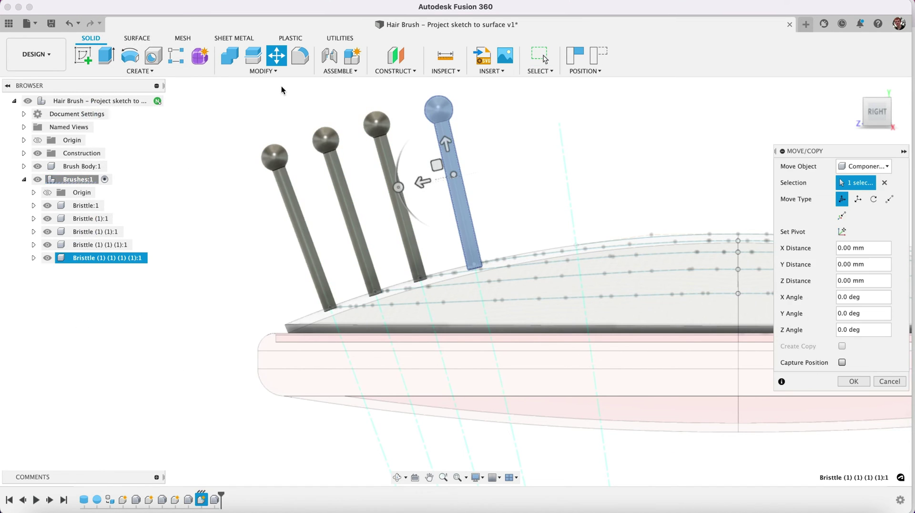
click(847, 381)
Align the shaft face of one of the two overlapping bristles on the fourth axis with the fifth perpendicular axis.
click(264, 71)
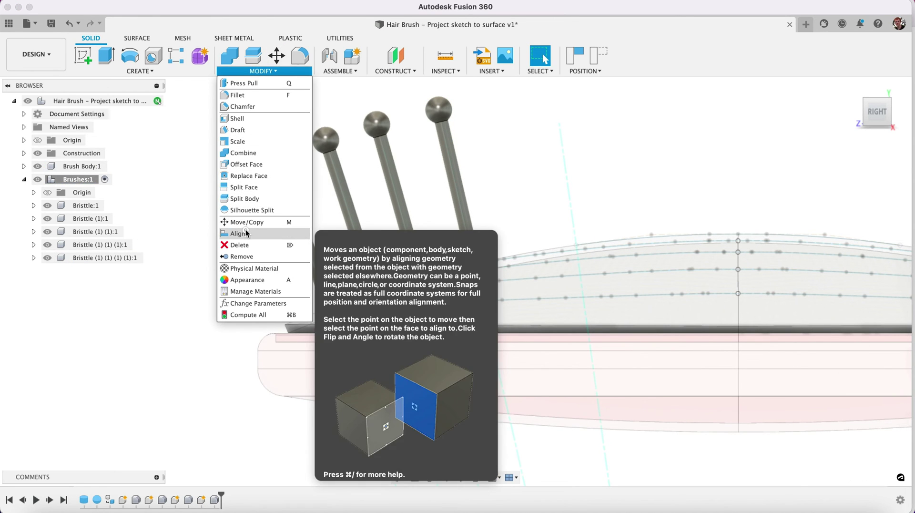
click(237, 233)
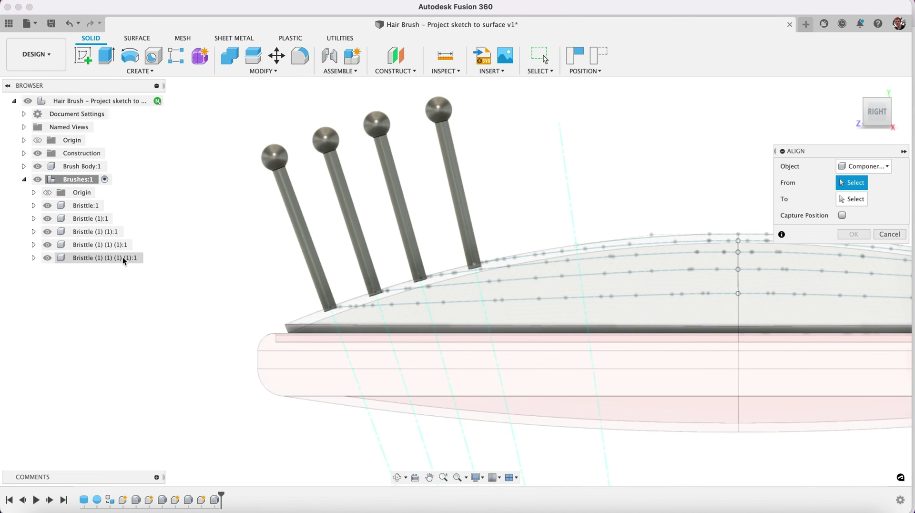
click(449, 141)
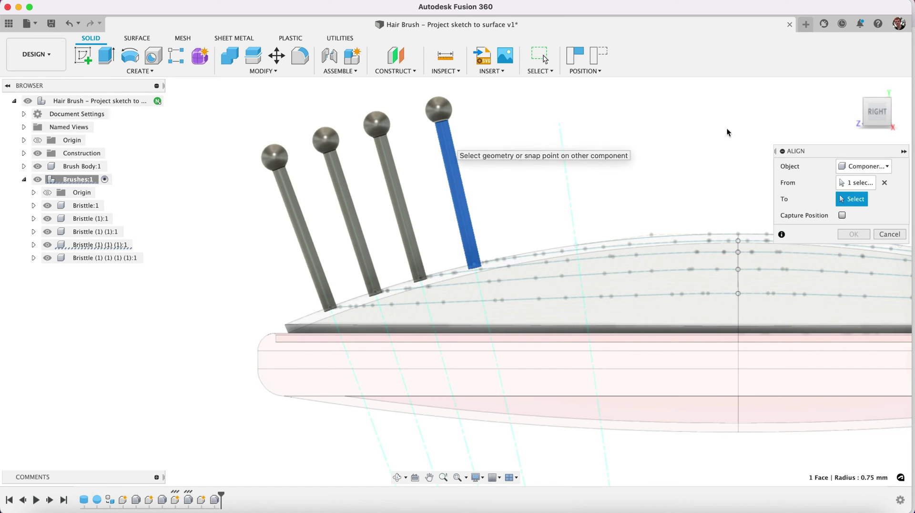
click(563, 147)
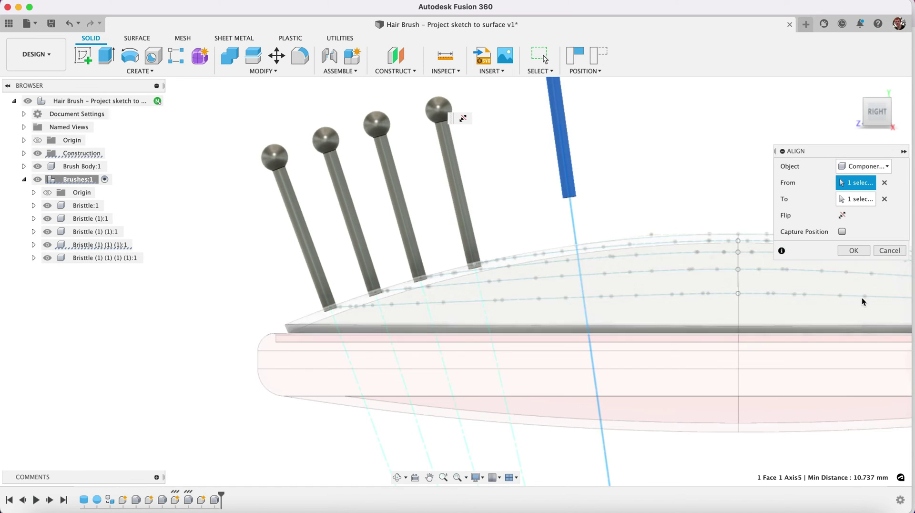
click(853, 253)
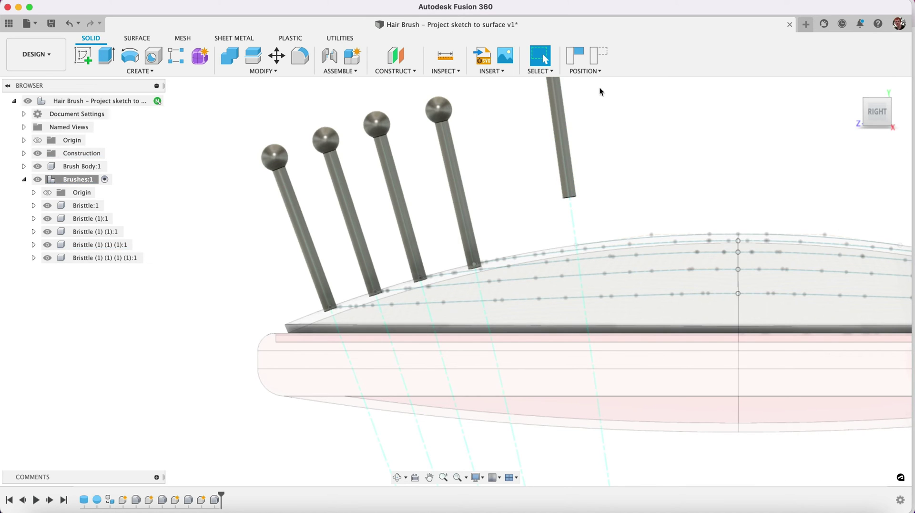
Move Bristtle (1) (1) (1) -5.538 mm along its Y direction so its base rests on the dome surface.
click(274, 58)
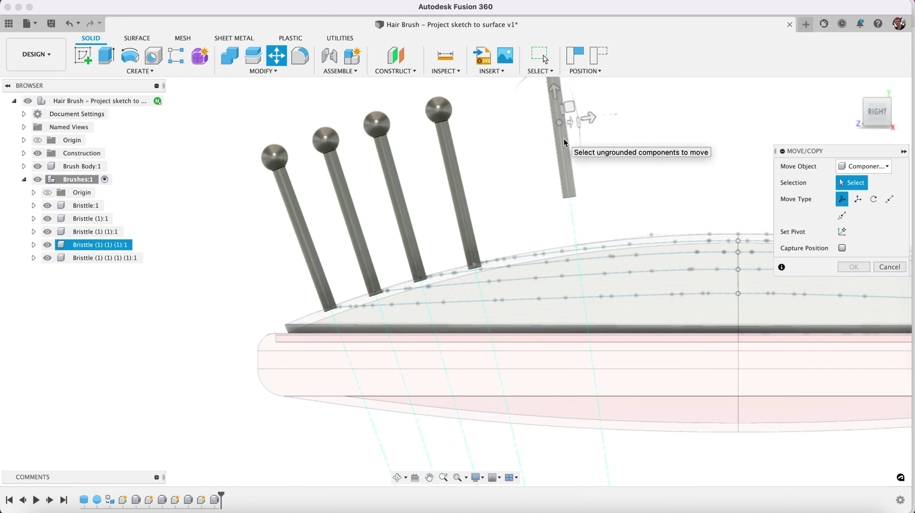
click(103, 245)
scroll(635, 171, up, 5)
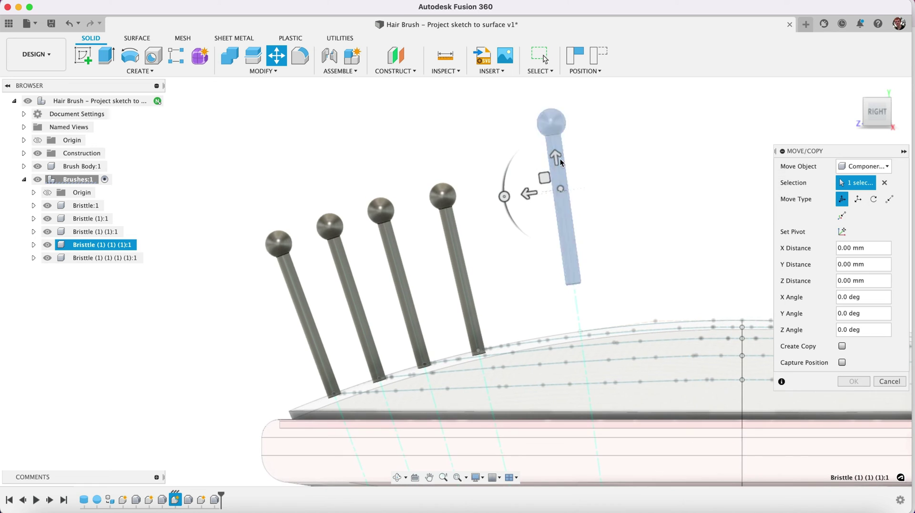
drag(557, 161, 561, 206)
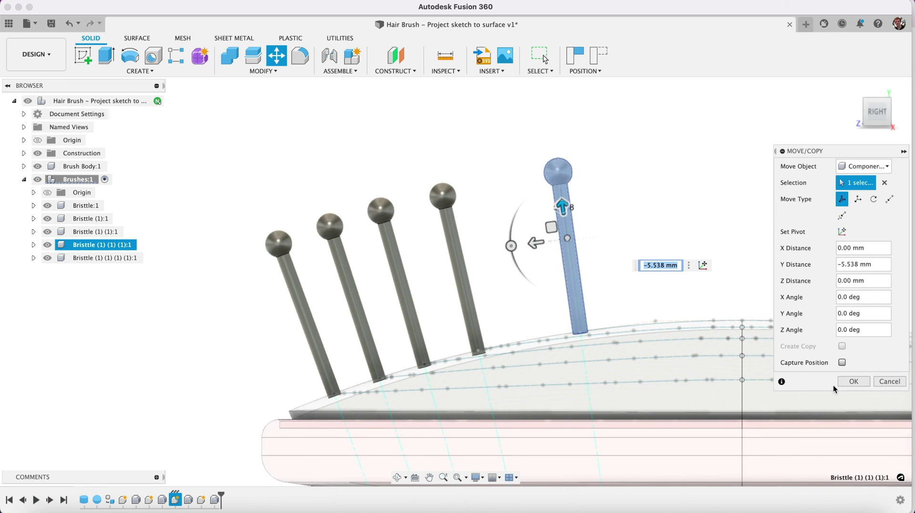
click(853, 381)
Capture the current position of the placed bristles and collapse the Brushes component in the browser.
click(397, 477)
mouse_move(509, 210)
mouse_down()
mouse_move(516, 252)
mouse_move(516, 239)
mouse_move(496, 237)
mouse_move(522, 214)
mouse_up()
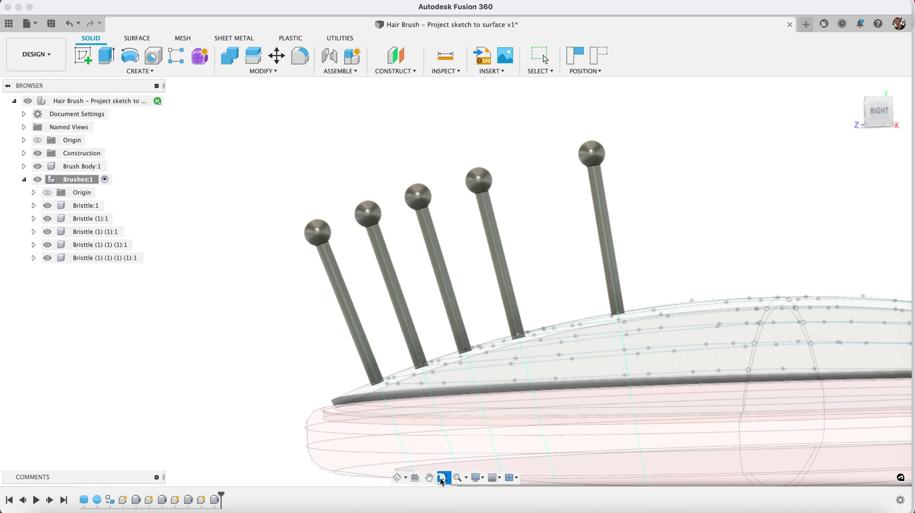
click(442, 476)
click(399, 477)
mouse_move(468, 221)
mouse_down()
mouse_move(482, 220)
mouse_move(491, 278)
mouse_up()
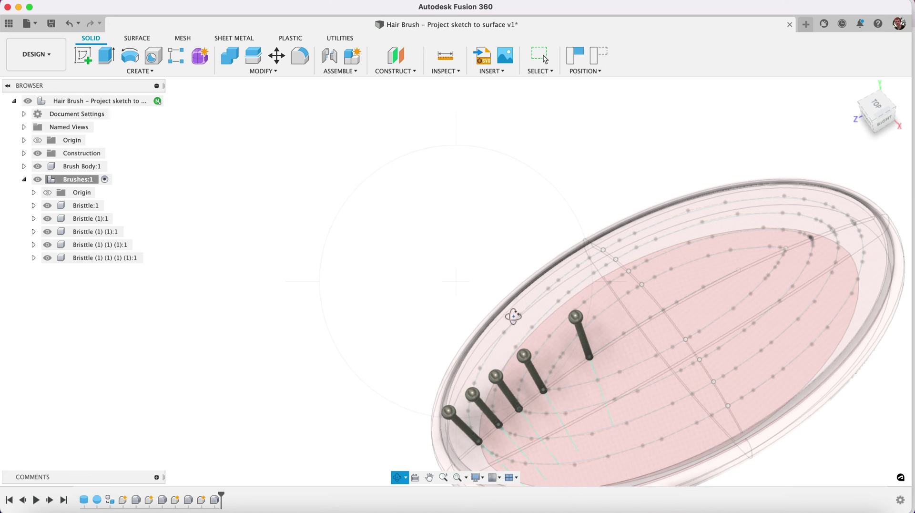
key(Escape)
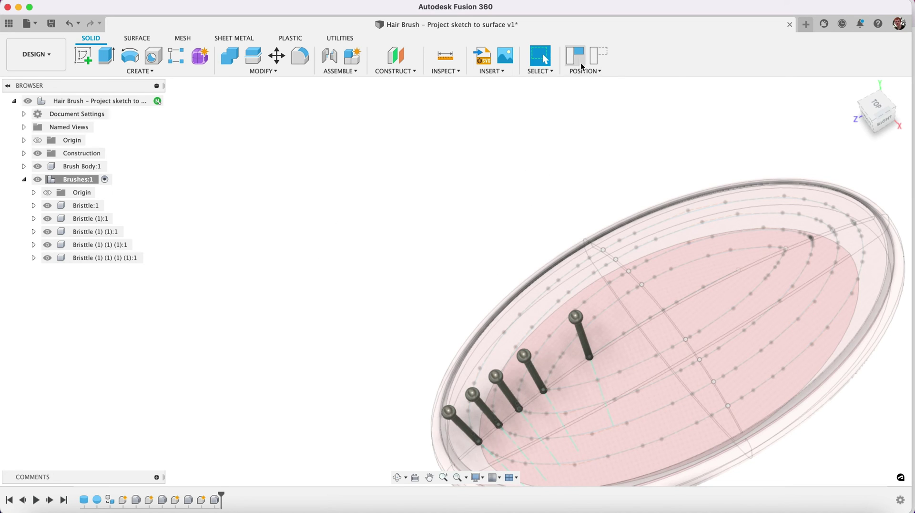
click(577, 59)
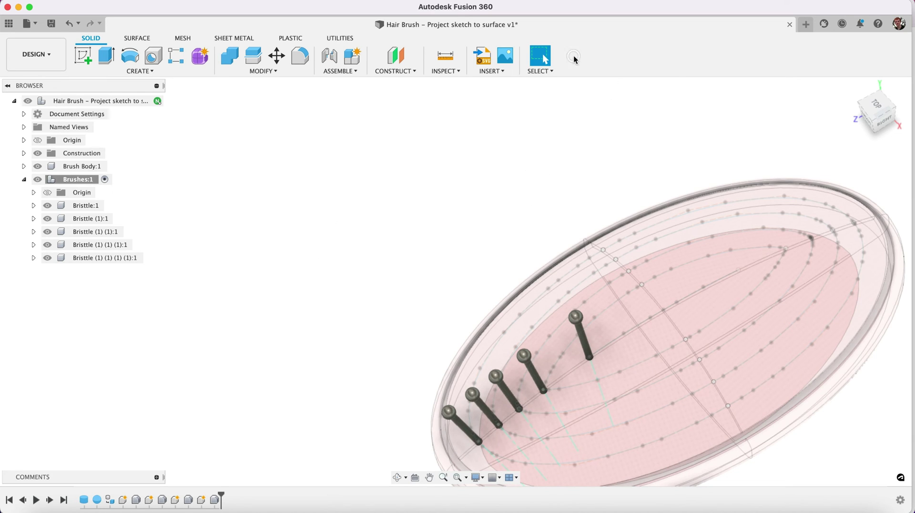
click(25, 180)
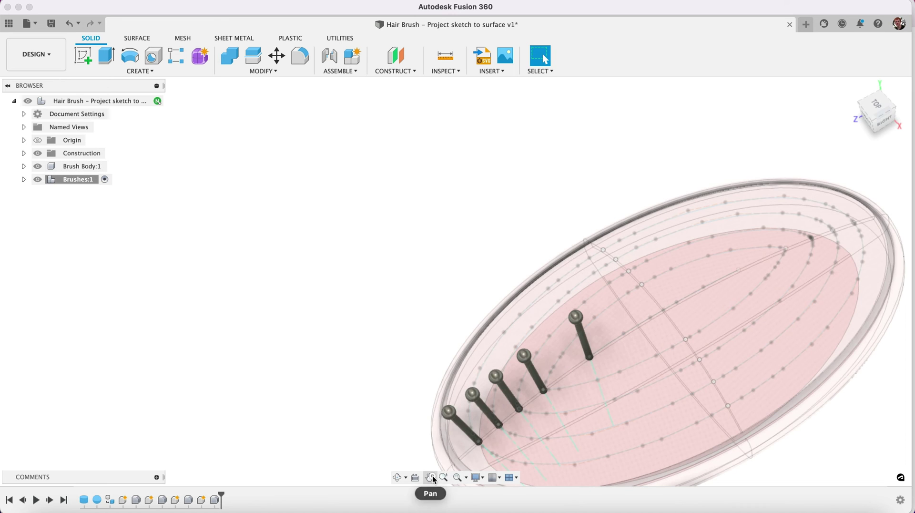
Examine the row of five bristles on the dome close up and from several angles.
click(434, 478)
mouse_move(617, 299)
mouse_down()
mouse_move(507, 198)
mouse_move(503, 208)
mouse_up()
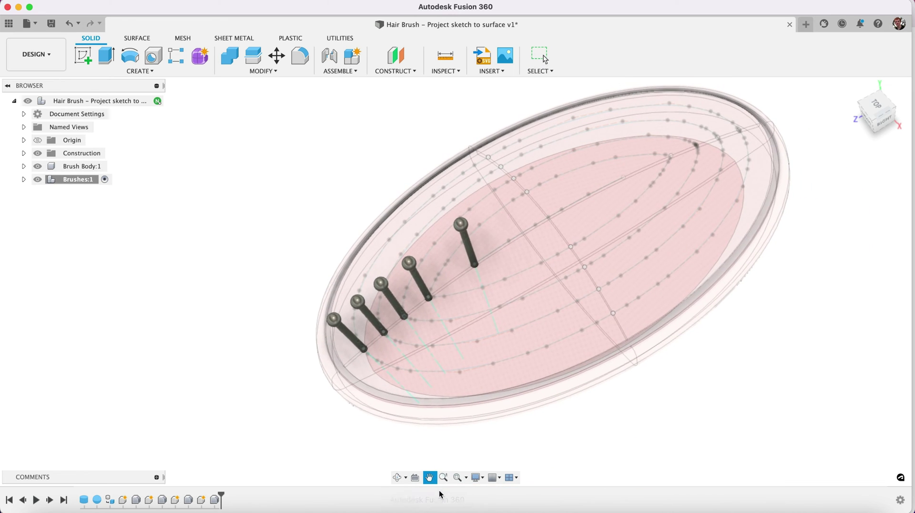
click(444, 477)
mouse_move(501, 142)
mouse_down()
mouse_move(502, 127)
mouse_move(481, 166)
mouse_up()
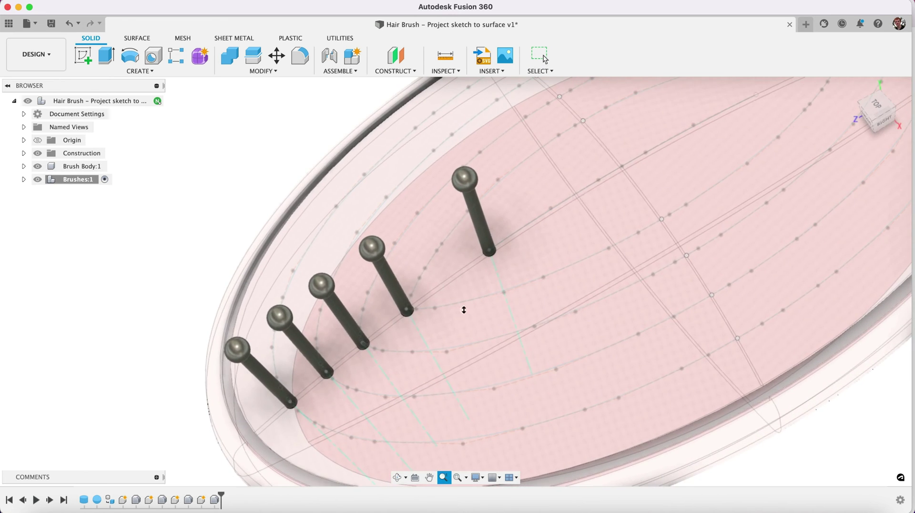
click(398, 477)
mouse_move(529, 244)
mouse_down()
mouse_move(529, 218)
mouse_move(506, 188)
mouse_move(483, 208)
mouse_move(484, 253)
mouse_move(467, 258)
mouse_move(492, 259)
mouse_move(492, 286)
mouse_move(498, 192)
mouse_move(541, 222)
mouse_move(527, 213)
mouse_move(511, 241)
mouse_move(521, 221)
mouse_move(529, 234)
mouse_move(523, 205)
mouse_move(476, 182)
mouse_move(450, 184)
mouse_move(459, 184)
mouse_up()
click(444, 477)
click(399, 477)
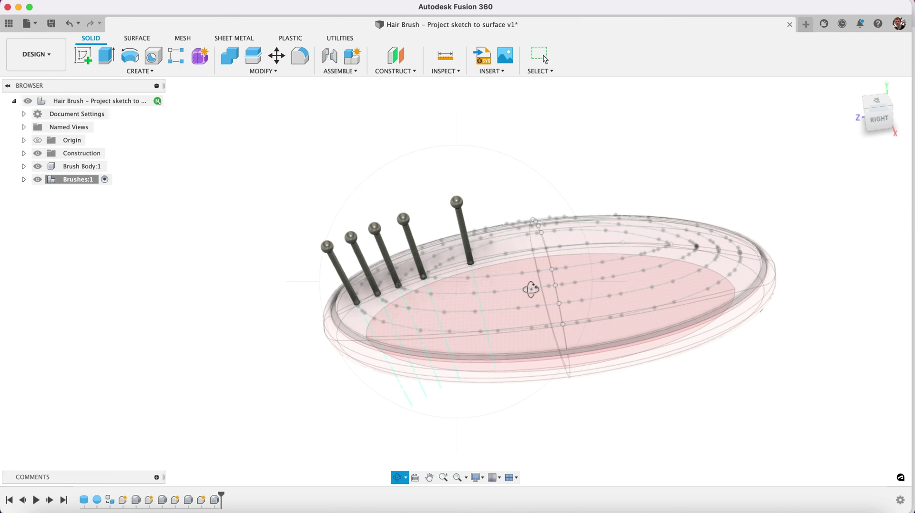
mouse_move(502, 262)
mouse_down()
mouse_move(490, 214)
mouse_move(541, 199)
mouse_move(474, 194)
mouse_move(462, 169)
mouse_move(488, 242)
mouse_move(447, 227)
mouse_move(471, 180)
mouse_move(498, 209)
mouse_move(496, 231)
mouse_move(525, 230)
mouse_move(510, 229)
mouse_move(525, 241)
mouse_move(517, 257)
mouse_move(532, 291)
mouse_move(513, 236)
mouse_up()
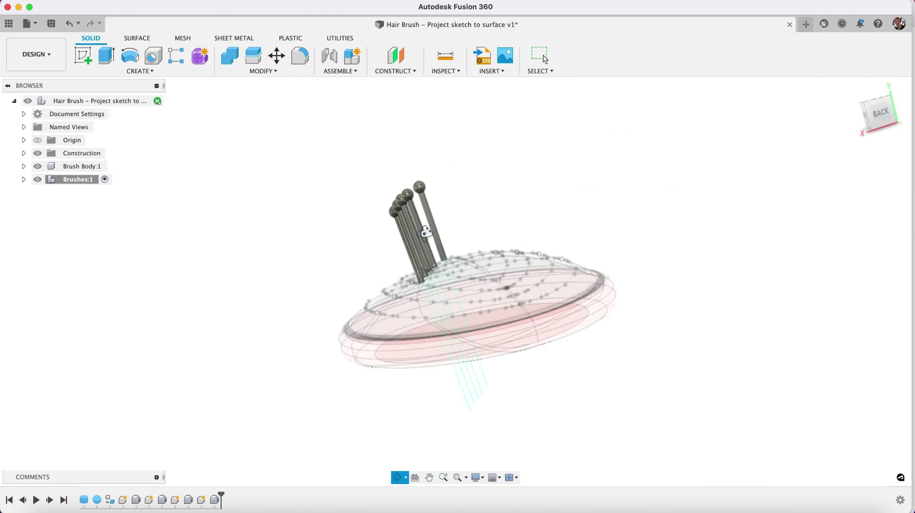
mouse_move(401, 234)
mouse_down()
mouse_move(376, 255)
mouse_move(470, 222)
mouse_up()
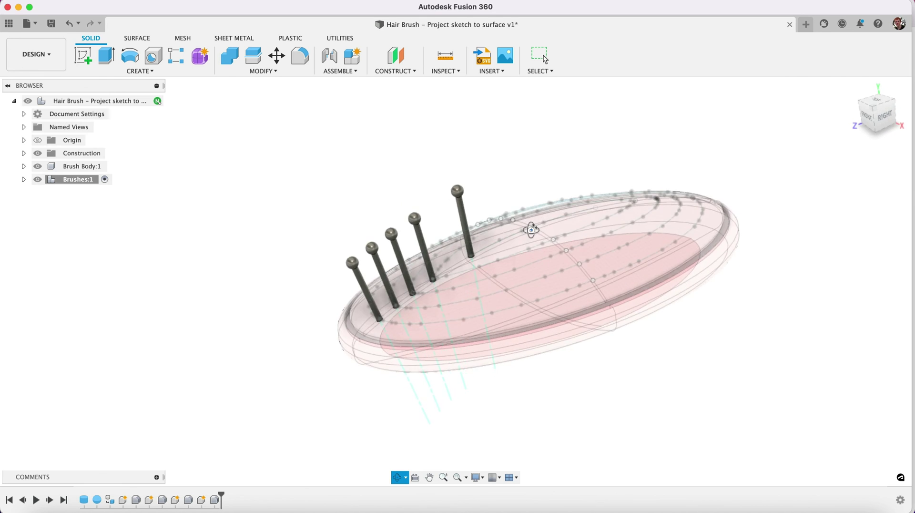
mouse_move(532, 230)
mouse_down()
mouse_move(517, 258)
mouse_move(518, 242)
mouse_up()
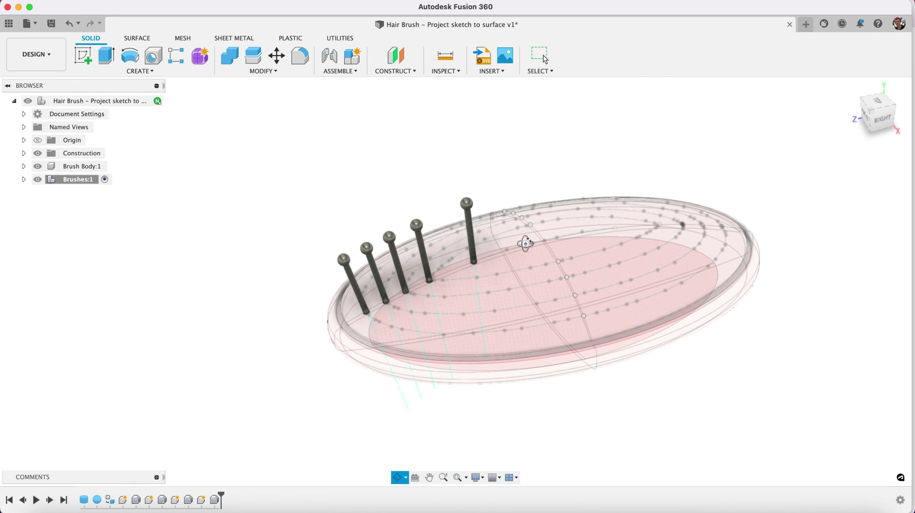
mouse_move(526, 244)
mouse_down()
mouse_move(444, 260)
mouse_move(466, 253)
mouse_move(490, 215)
mouse_move(523, 219)
mouse_move(516, 245)
mouse_move(533, 247)
mouse_move(529, 235)
mouse_move(523, 245)
mouse_up()
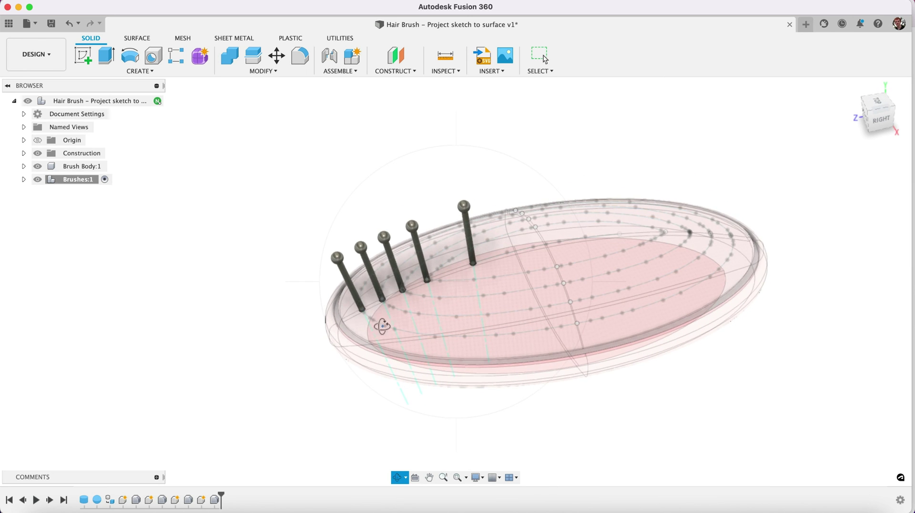